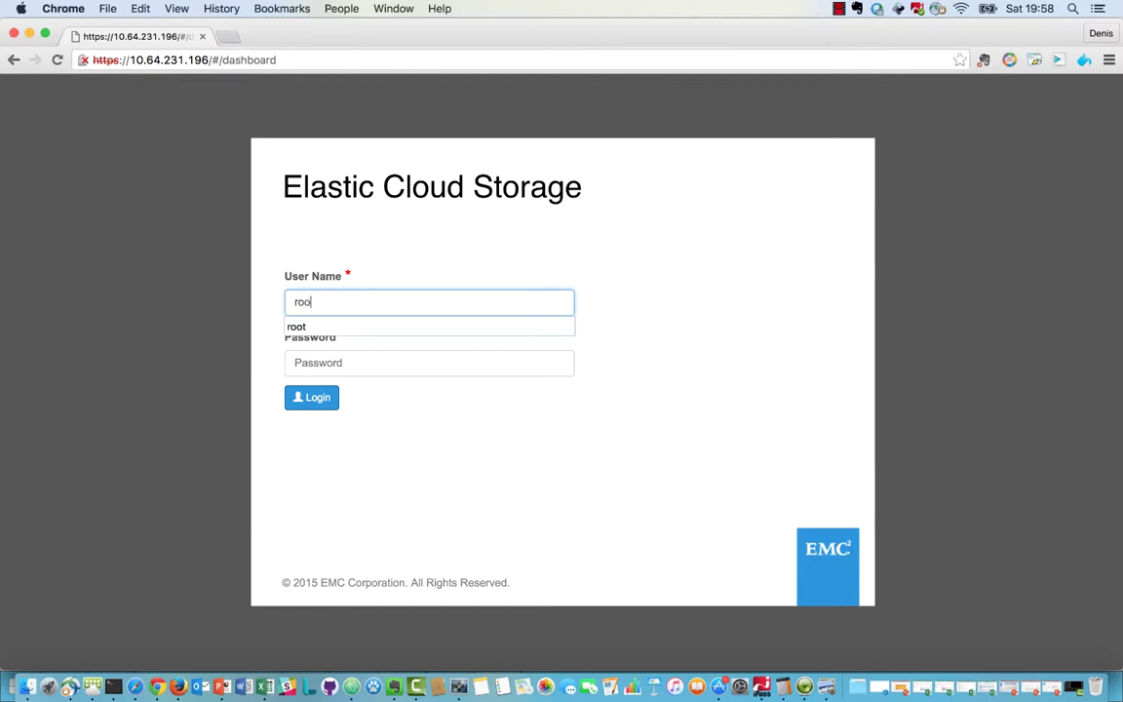
- Log in to the ECS Portal as the root user with the account password
key("Tab")
type("C")
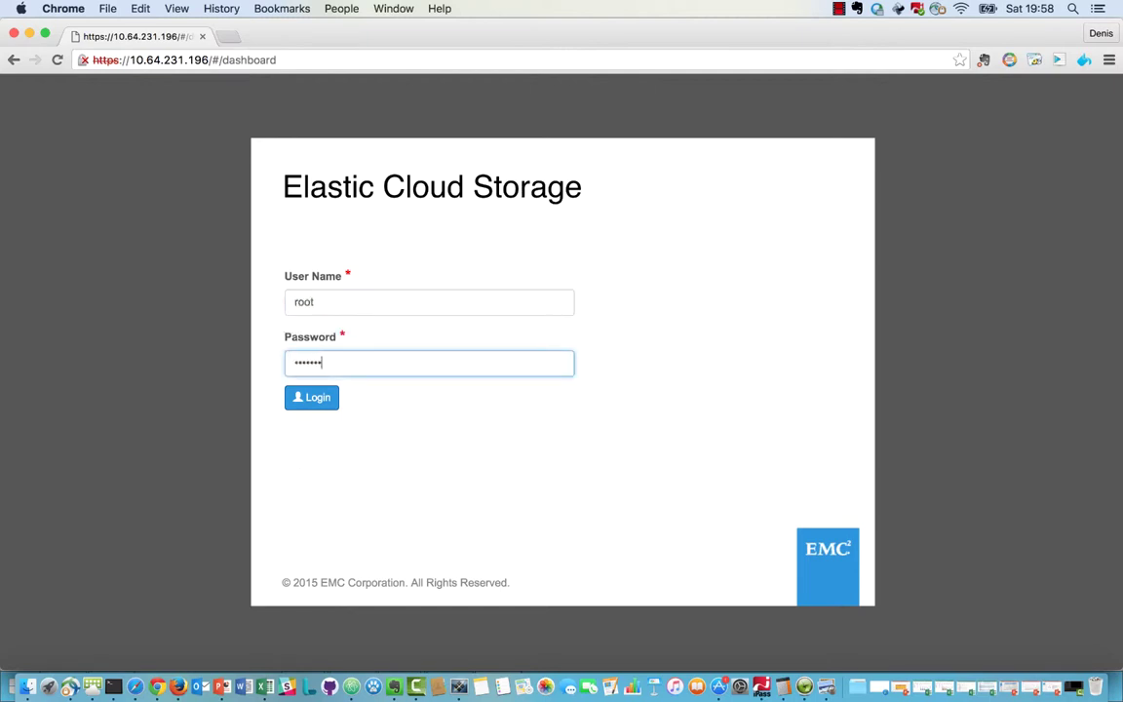
type("1")
key("Return")
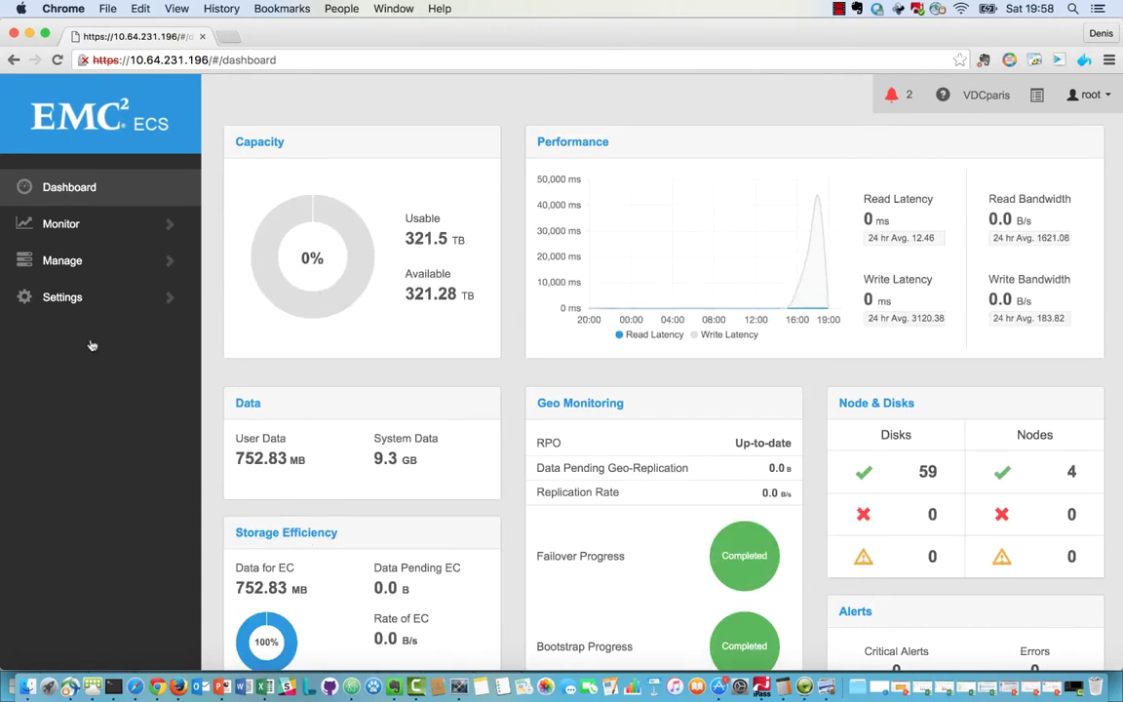
- Open the paris namespace's edit form to view its paris.lab domain and ecspics group mapping
left_click(68, 262)
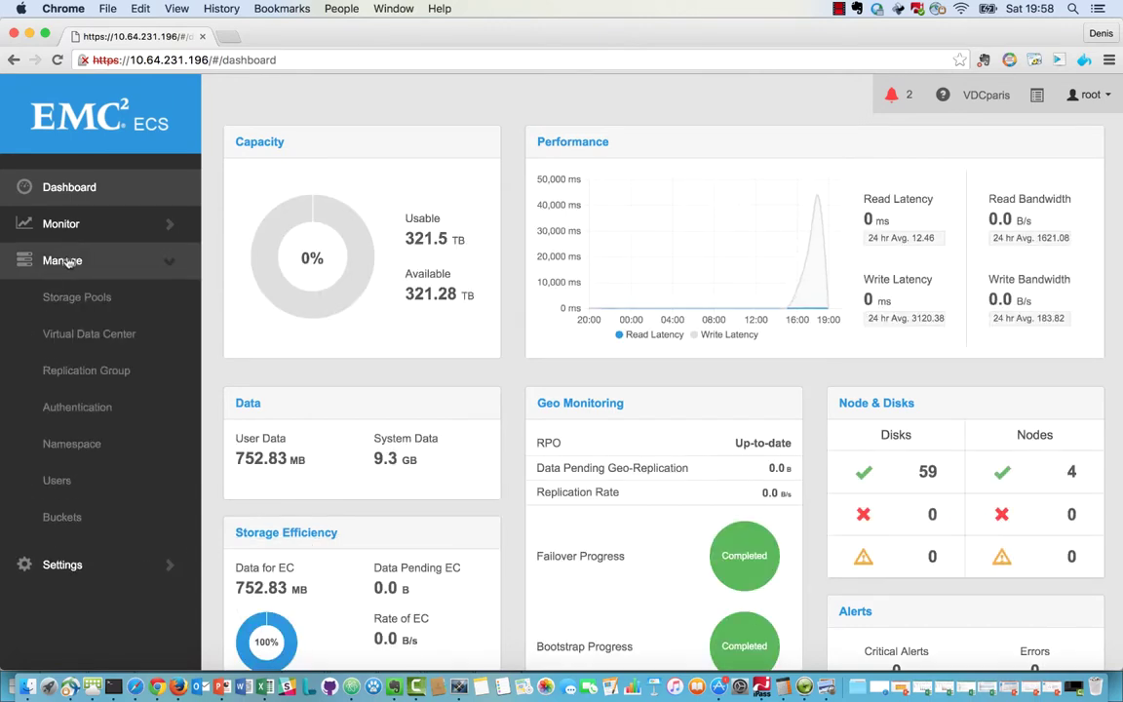
left_click(90, 441)
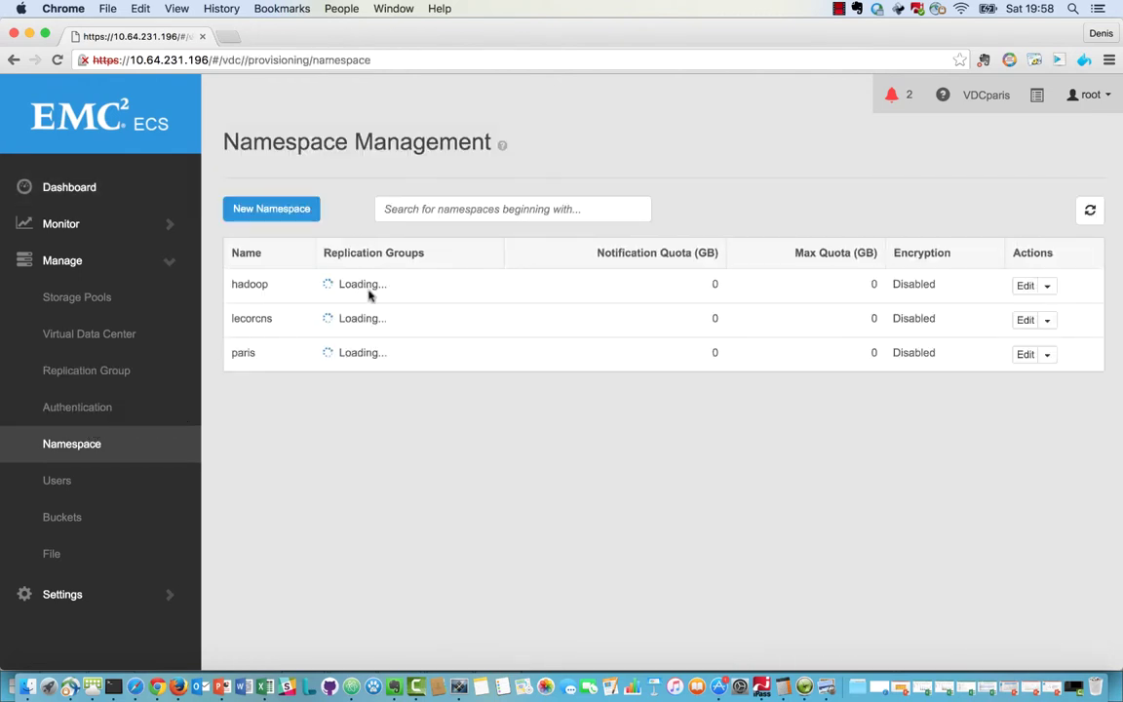
left_click(1018, 355)
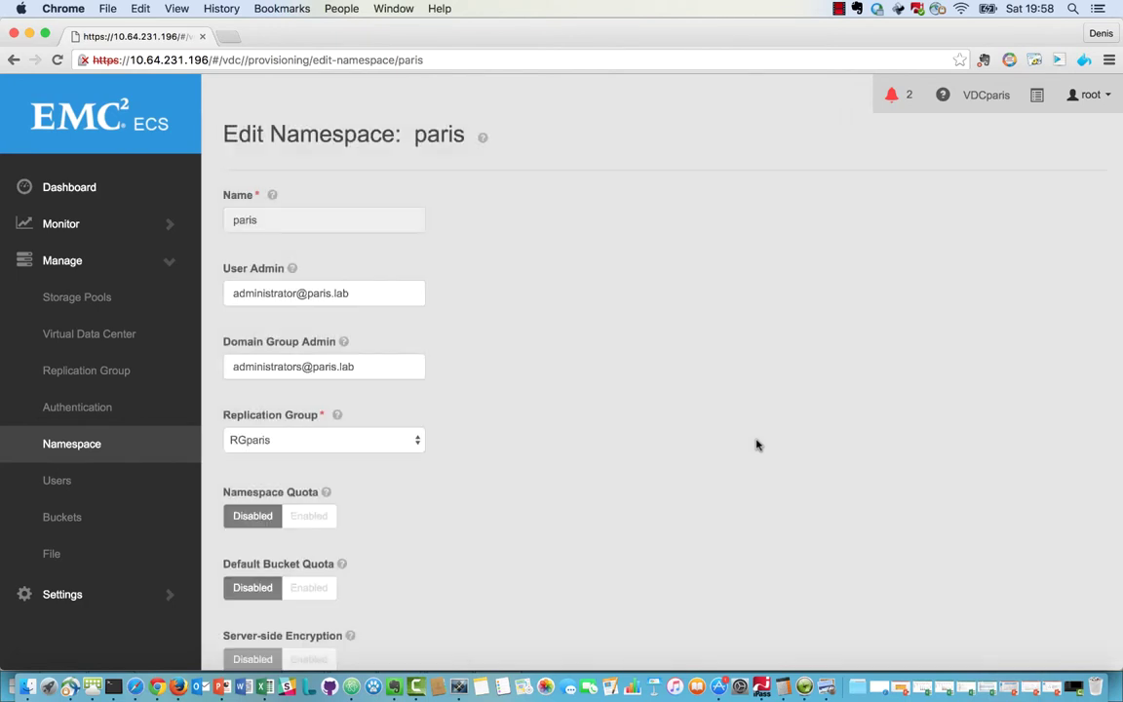
scroll(748, 232, "down", 10)
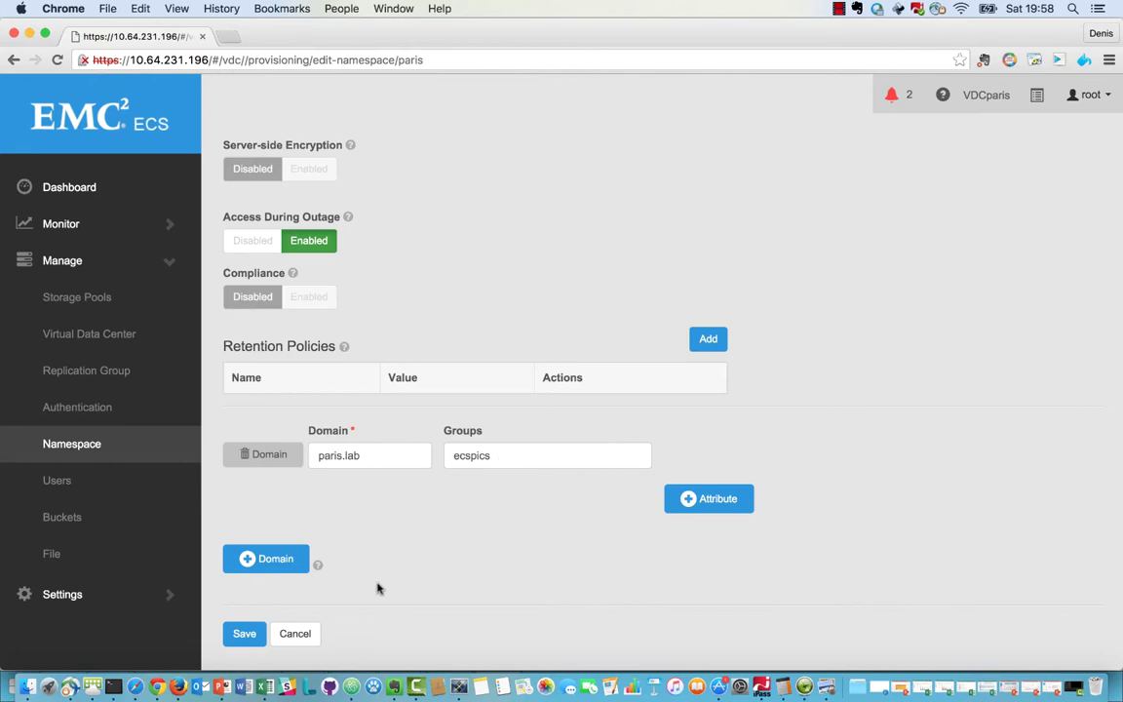
- On the remote Windows server, view the Members tab of the ecspics group's Properties
left_click(459, 687)
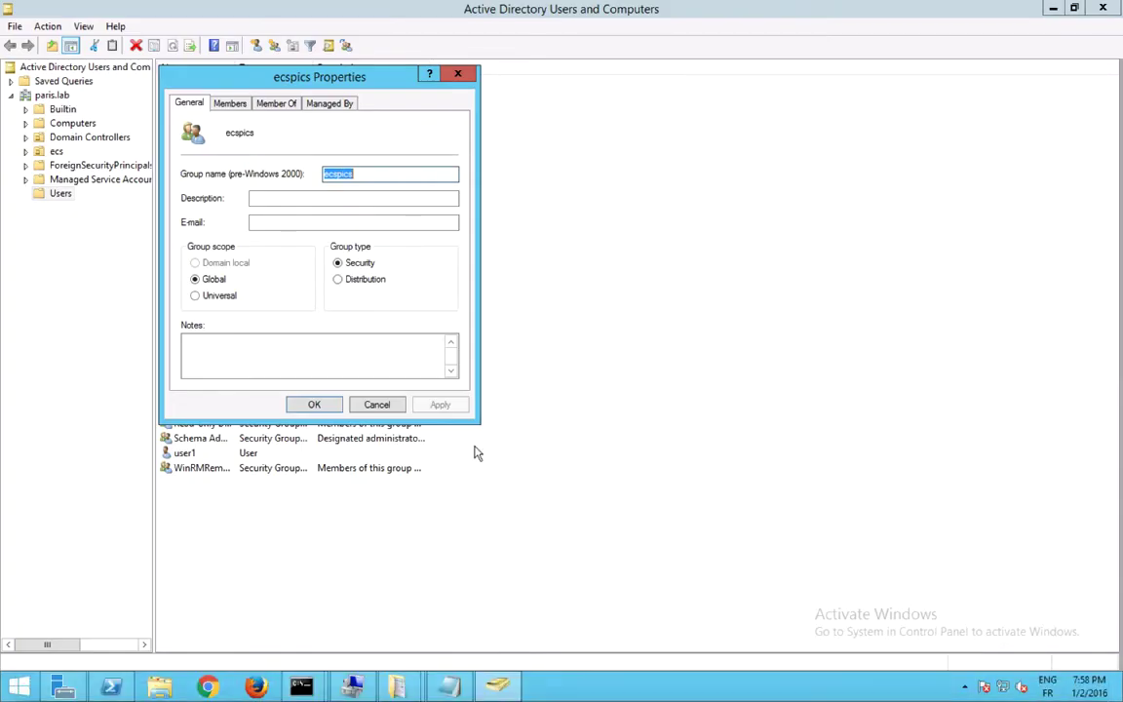
left_click(346, 174)
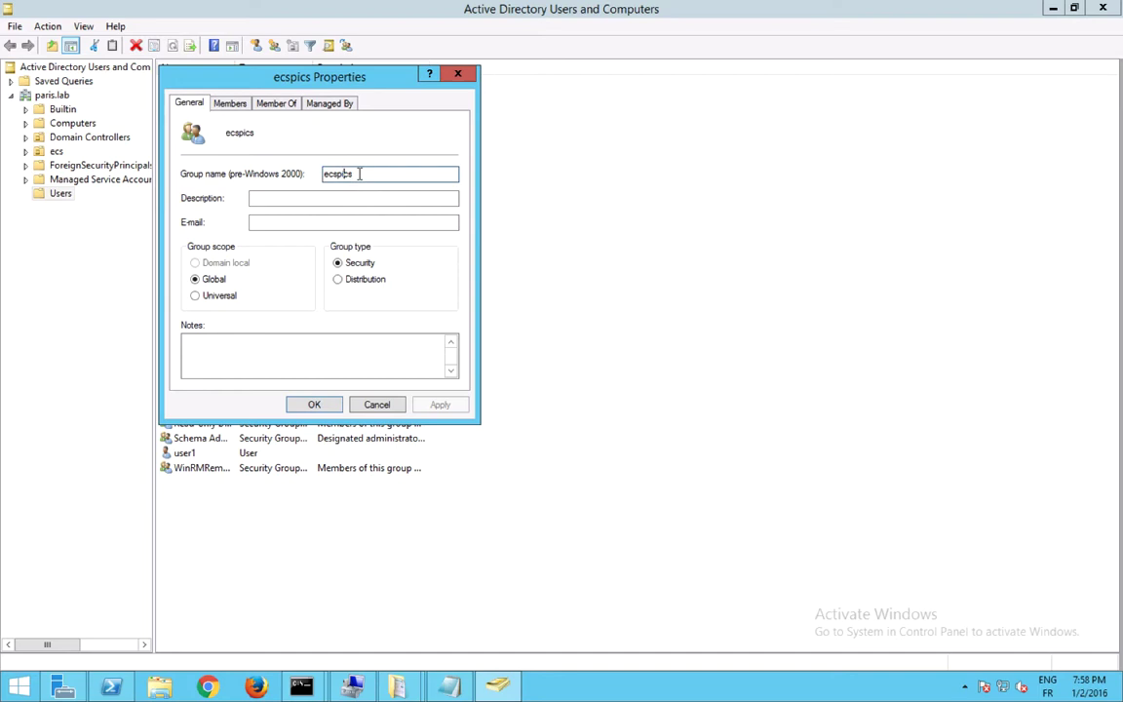
left_click(231, 103)
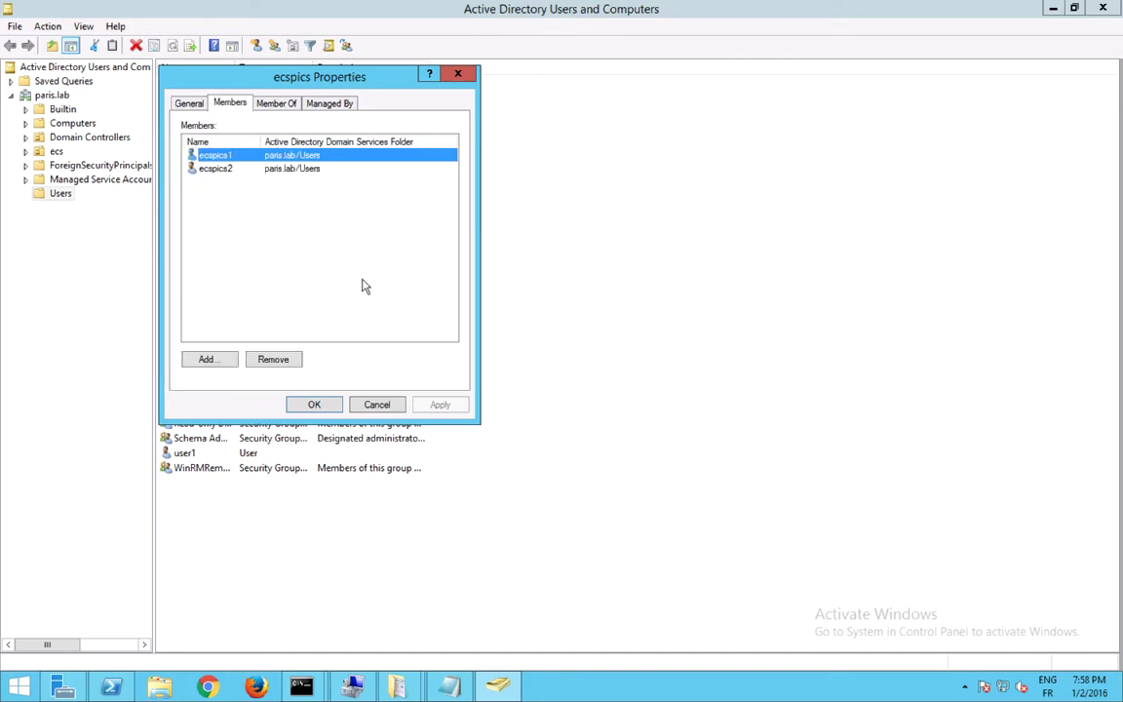
- Back in the ECS Portal, list the object users and their namespaces under Manage > Users
mouse_move(331, 694)
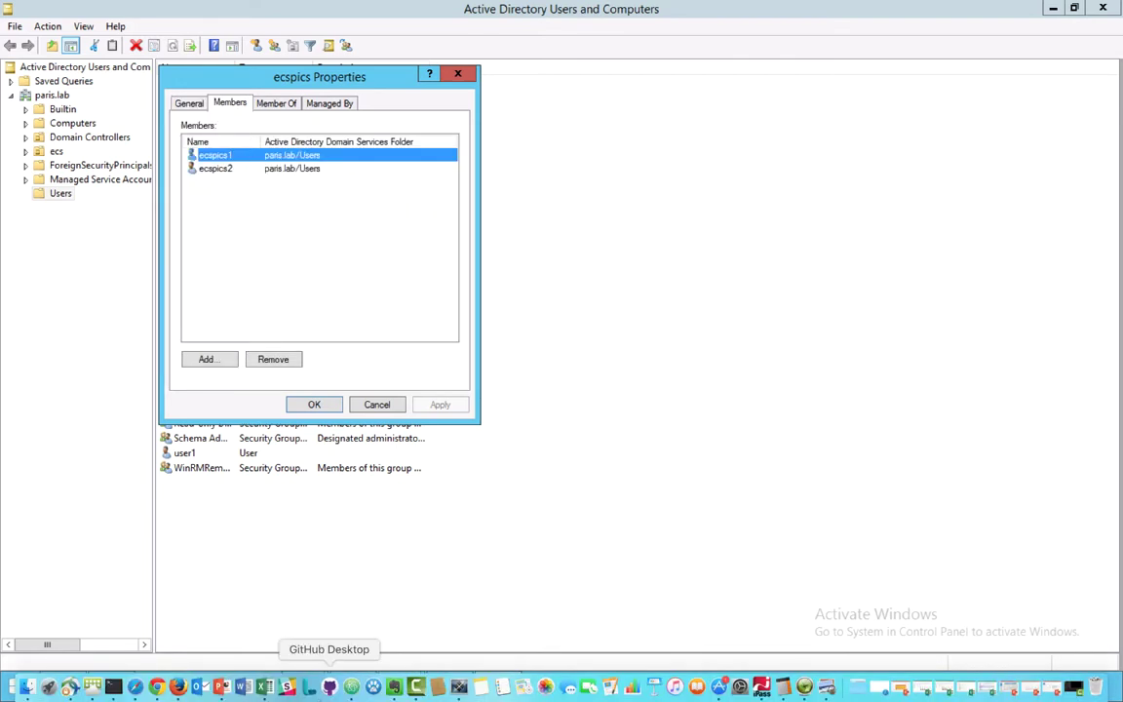
left_click(156, 687)
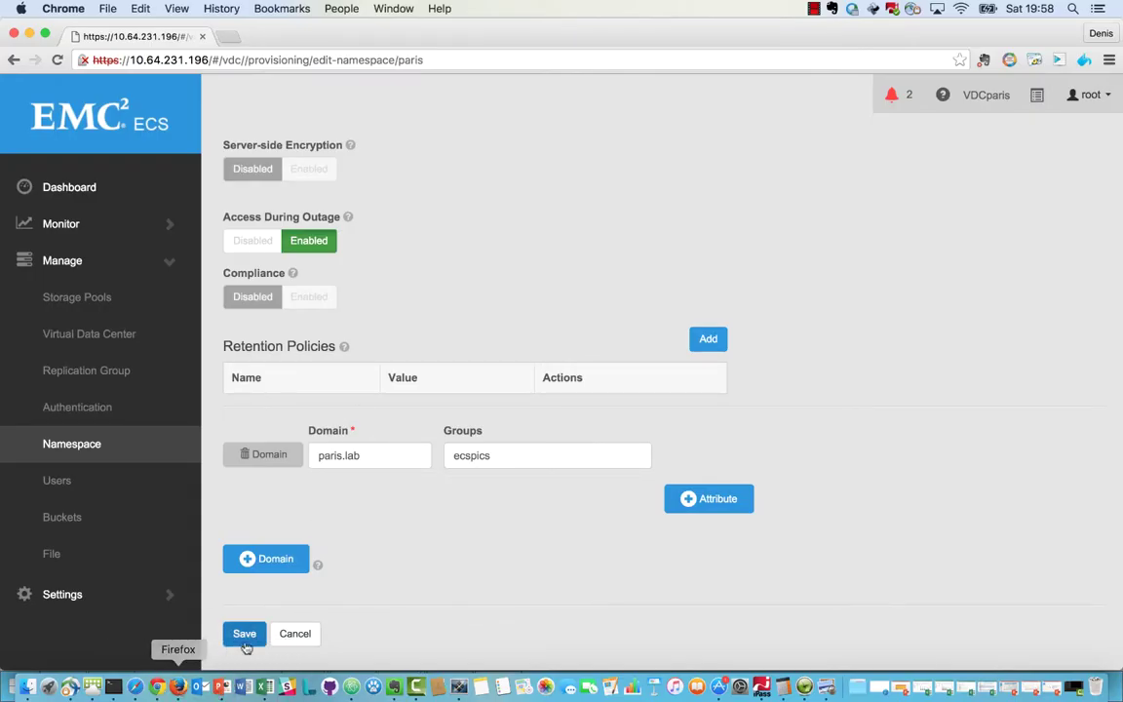
left_click(79, 487)
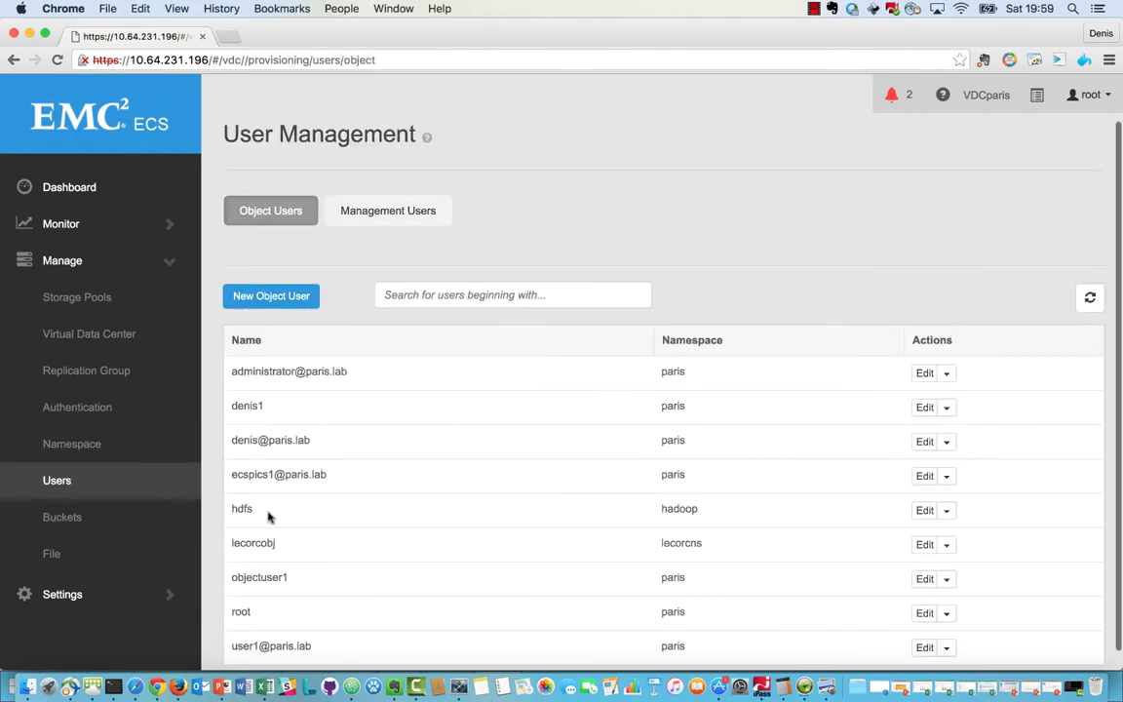
scroll(273, 497, "down", 1)
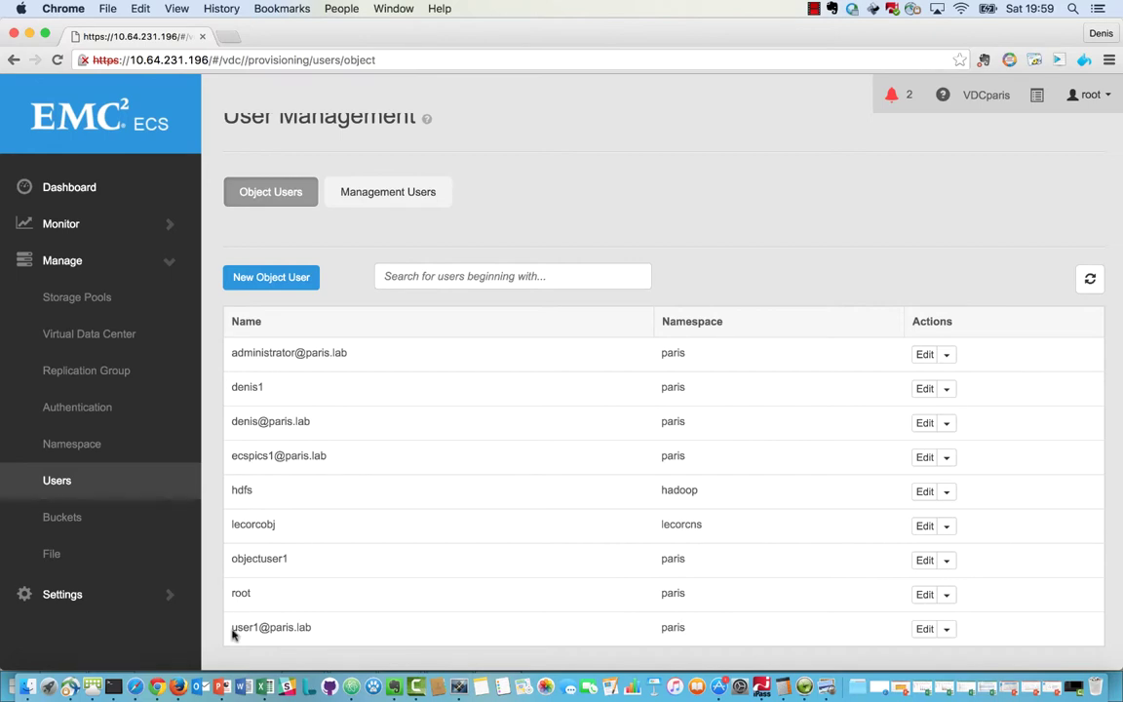
- Log in to ECSPics with an ecspics Active Directory user and password, and let Firefox remember it
left_click(179, 686)
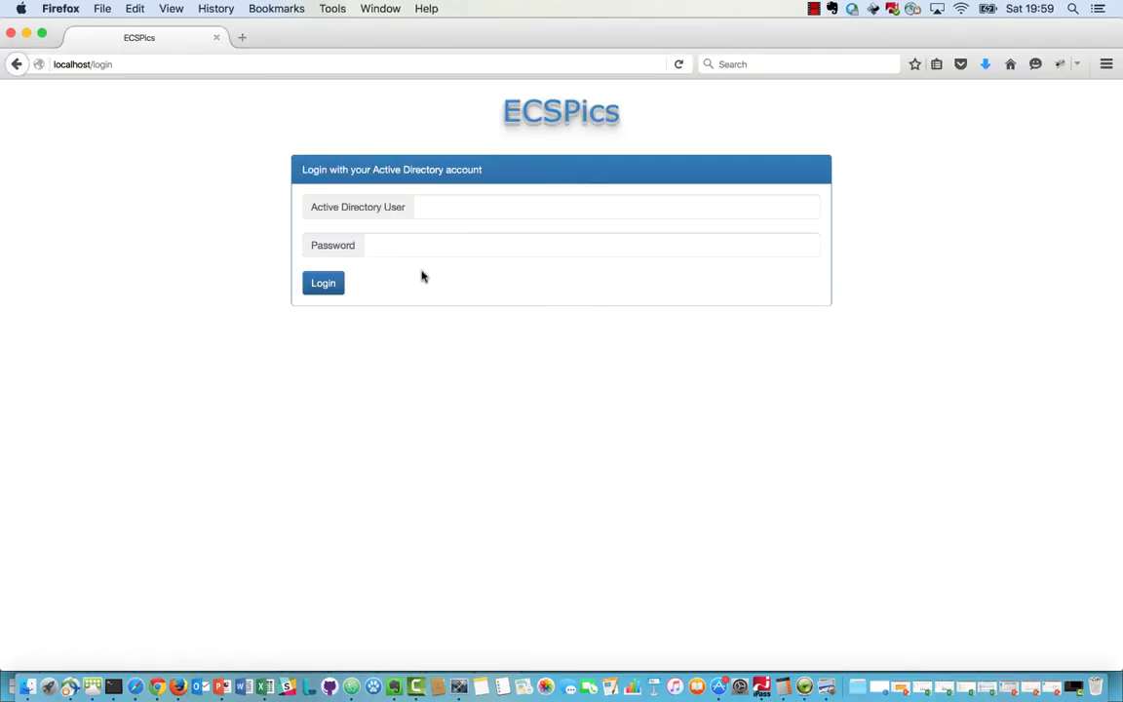
left_click(434, 207)
type("ecsp")
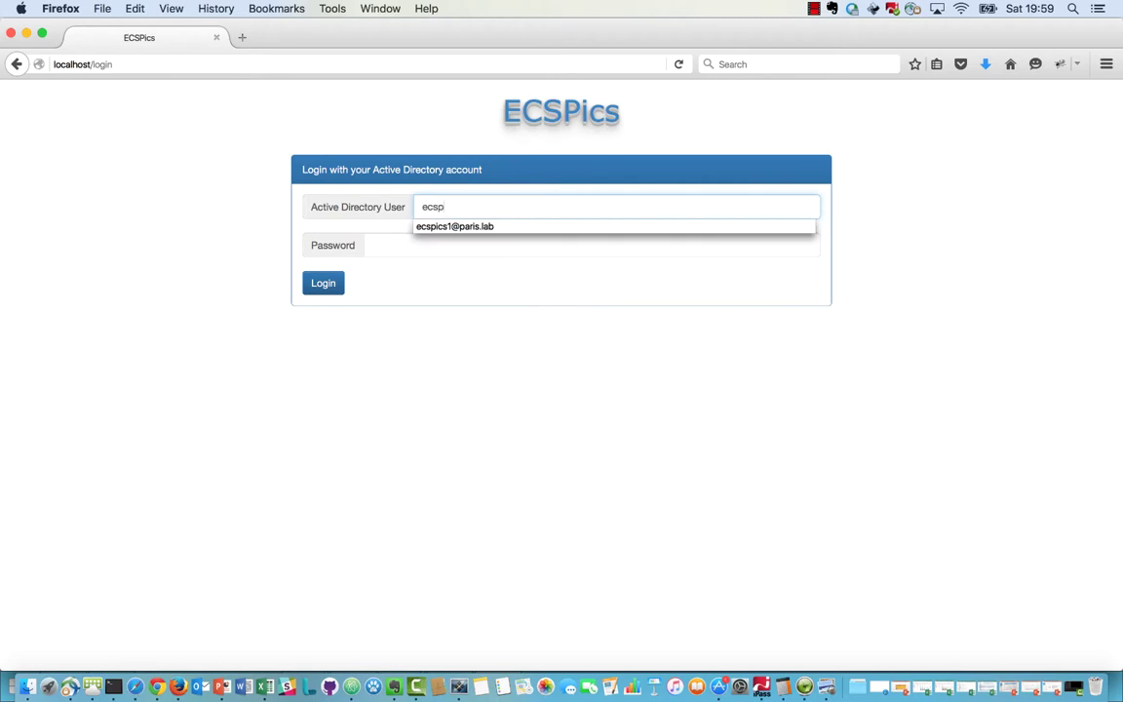
type("2@paris.lab")
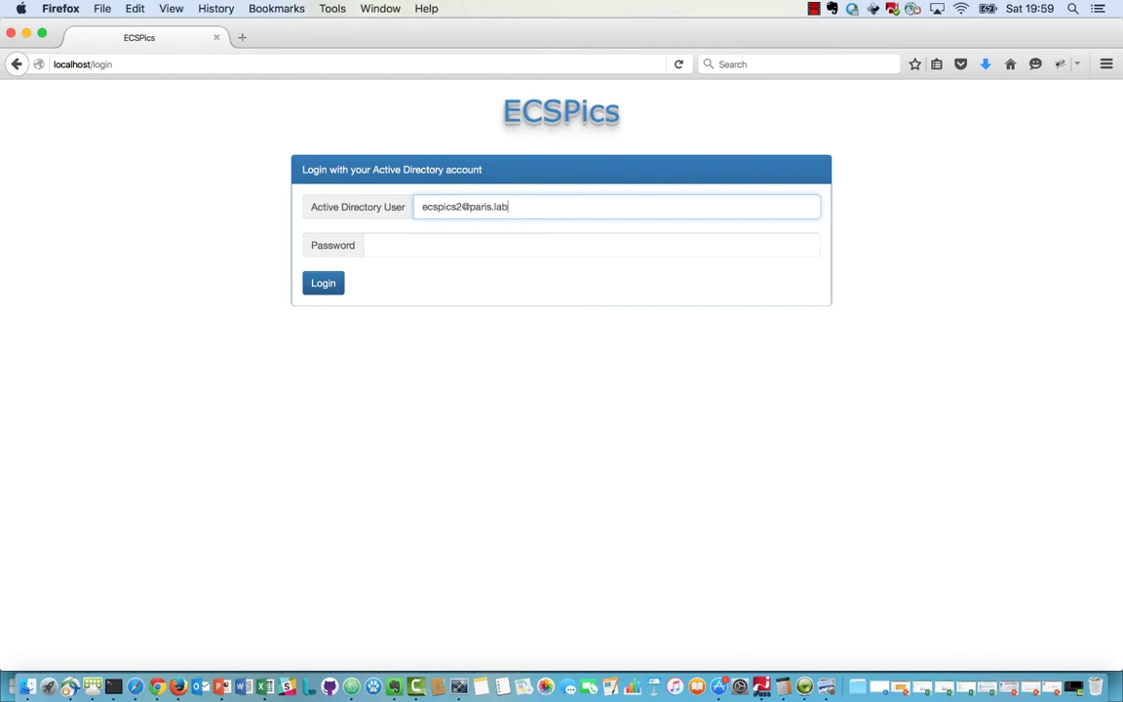
left_click(372, 245)
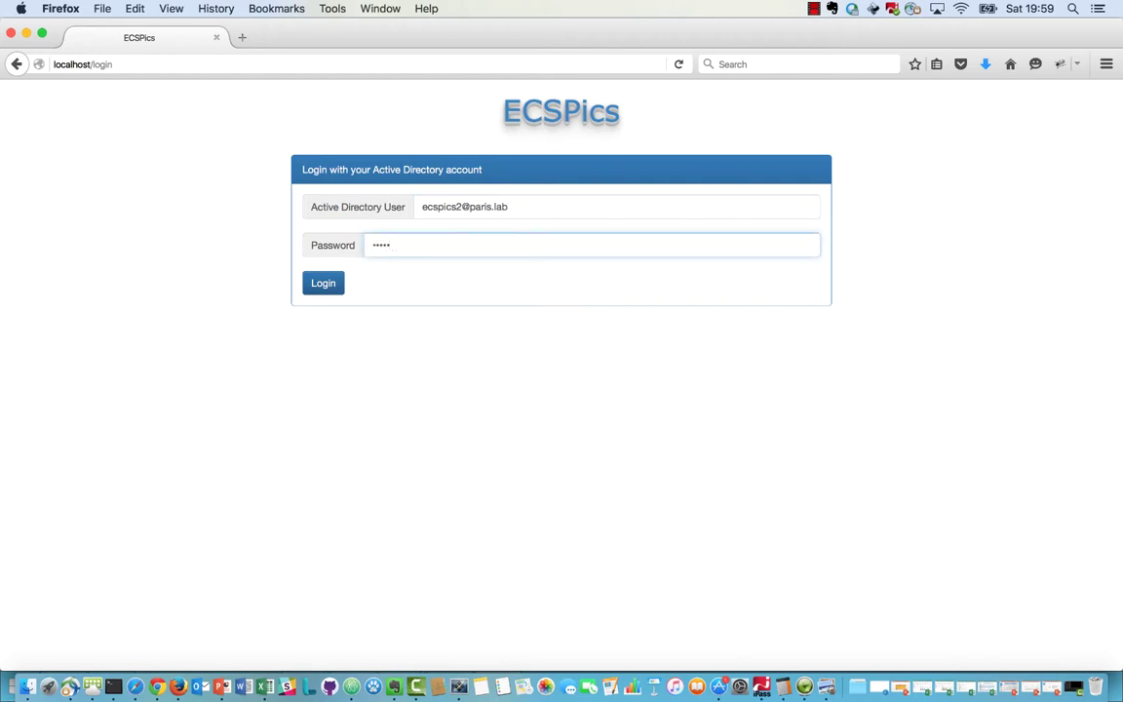
left_click(328, 283)
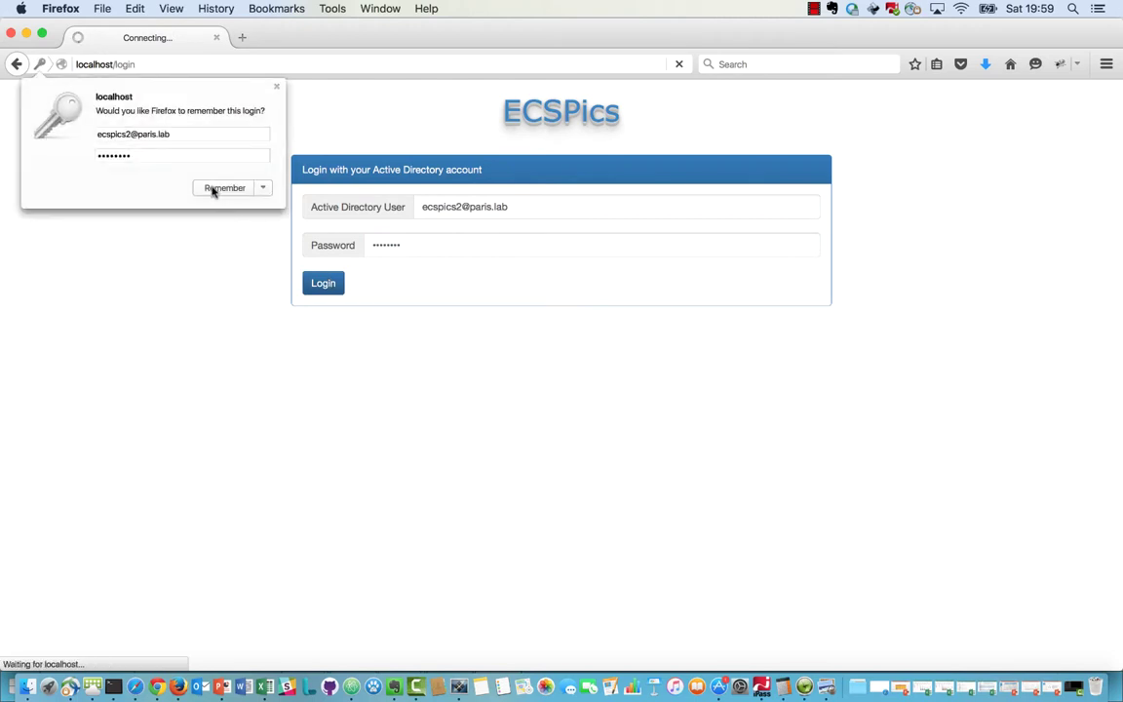
left_click(216, 185)
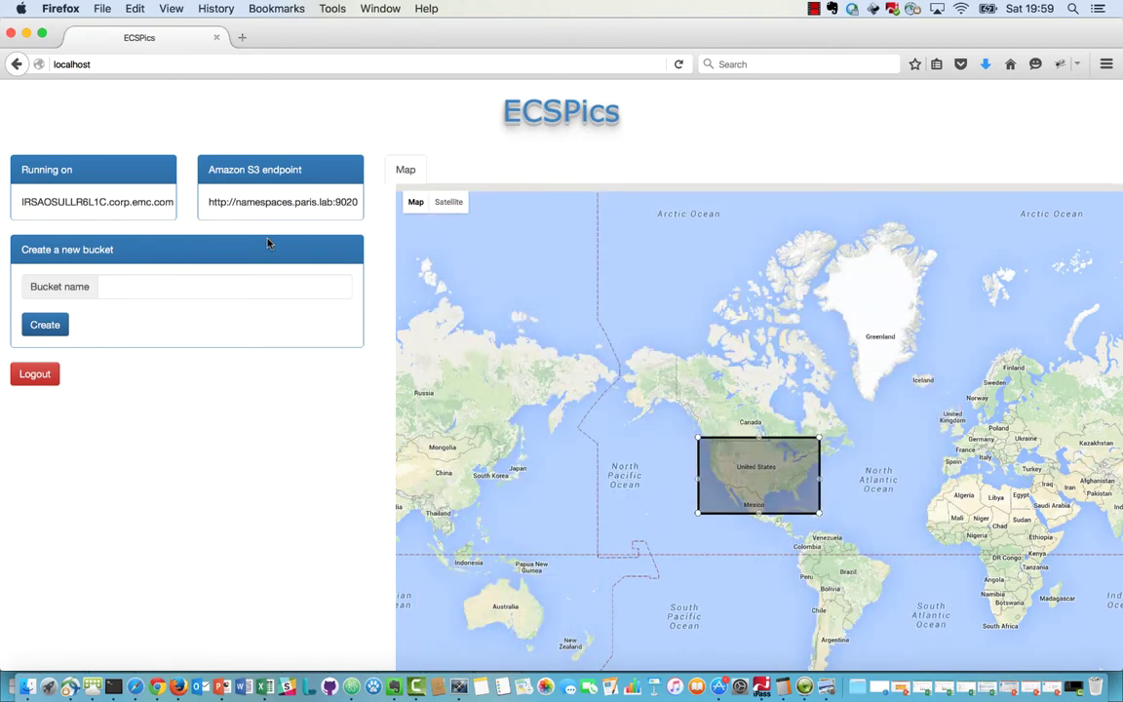
- Refresh the ECS object users list and view the new AD user's S3 secret key
left_click(157, 686)
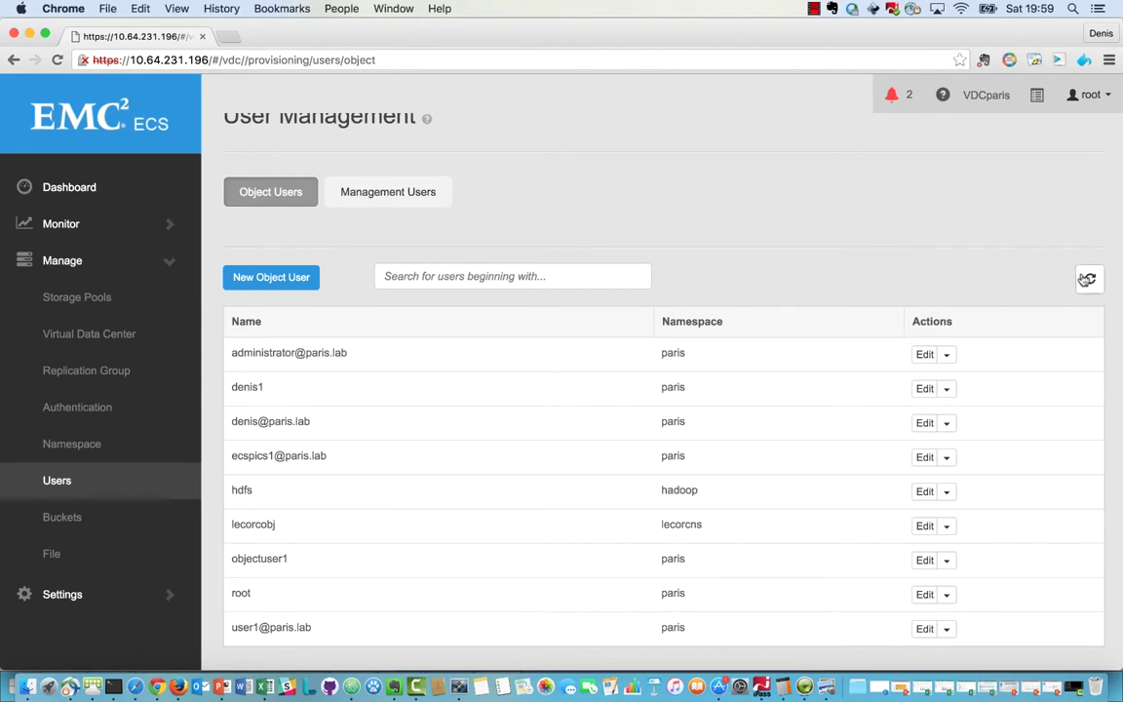
left_click(1084, 280)
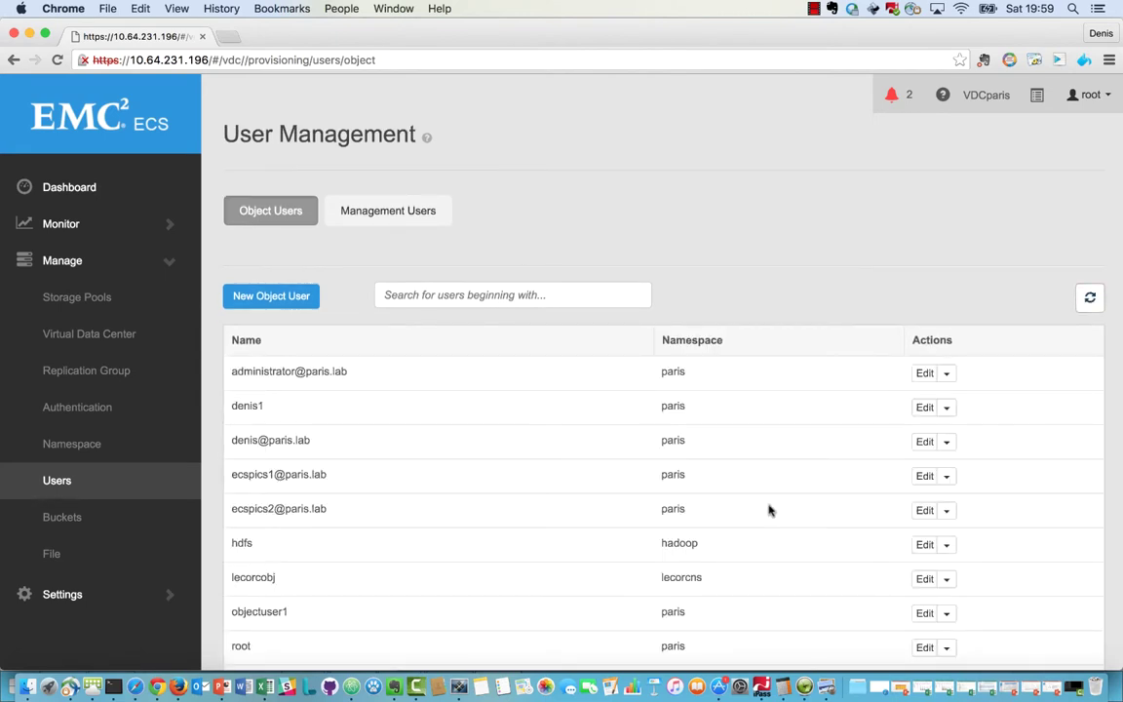
left_click(921, 511)
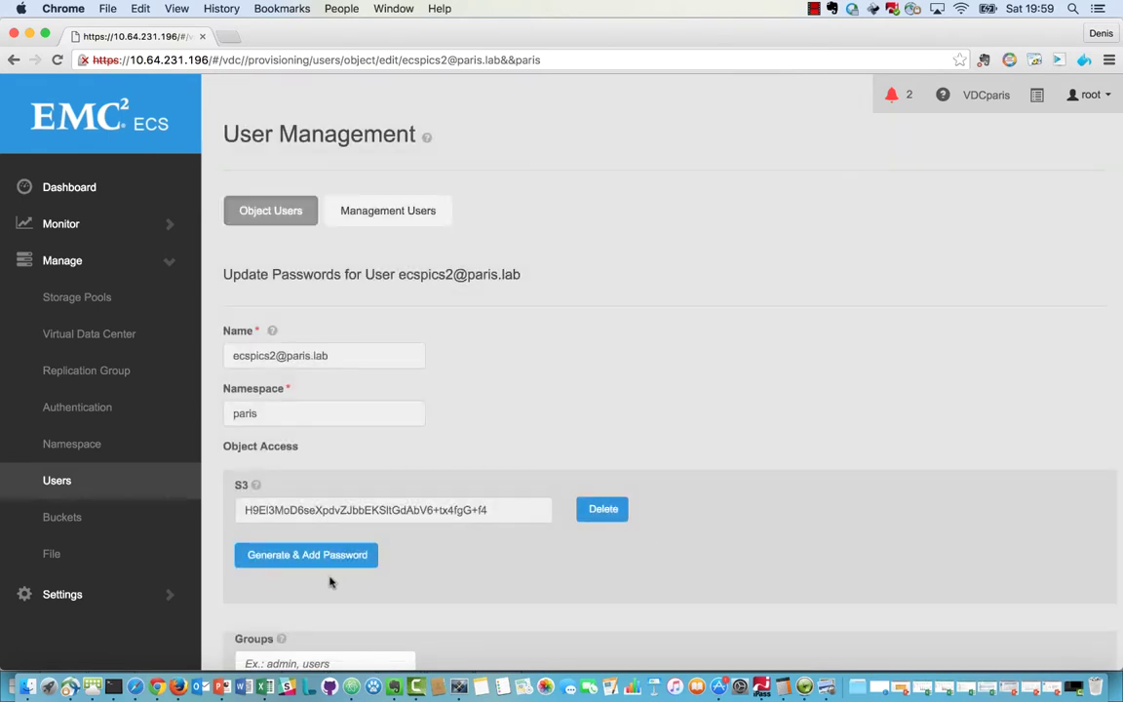
left_click(177, 687)
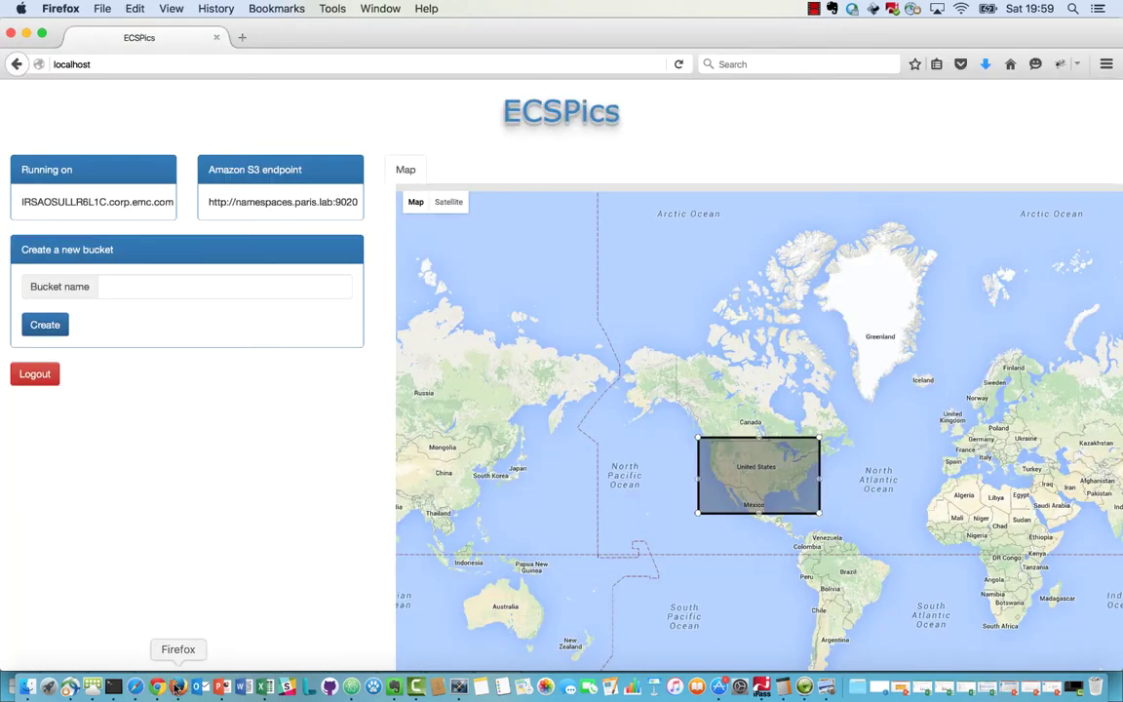
- Create bucket ecspics2bucket1 and close the CORS configuration success dialog
left_click(219, 288)
type("ecspics2bucket1")
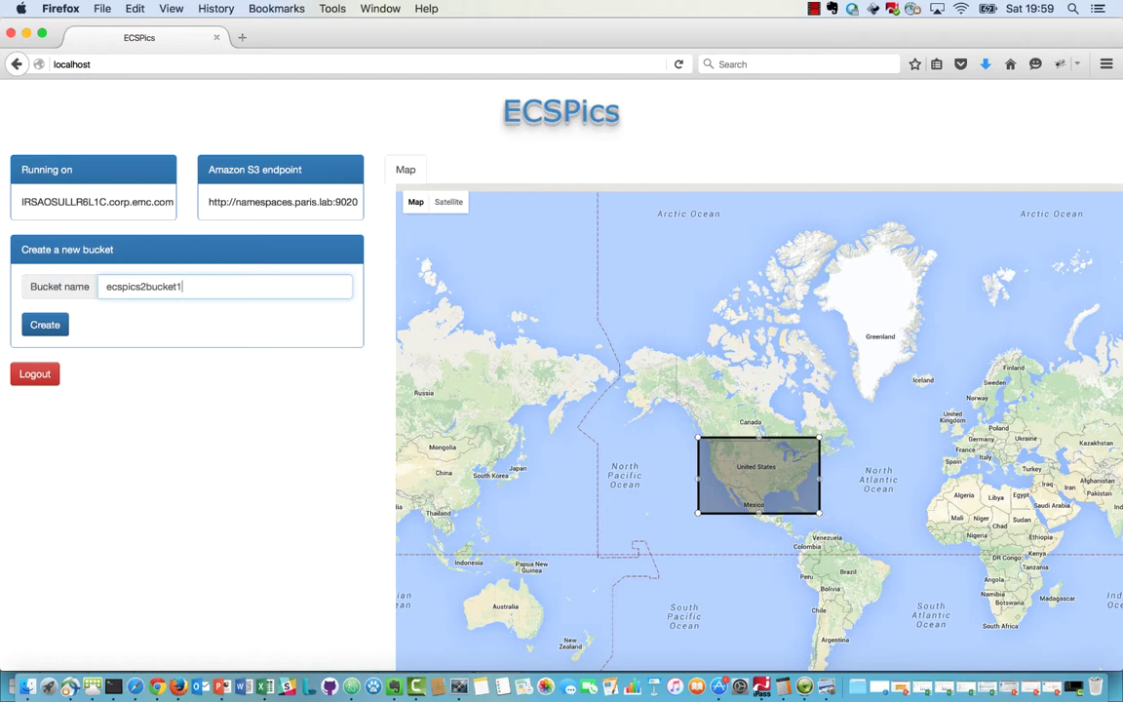
left_click(54, 330)
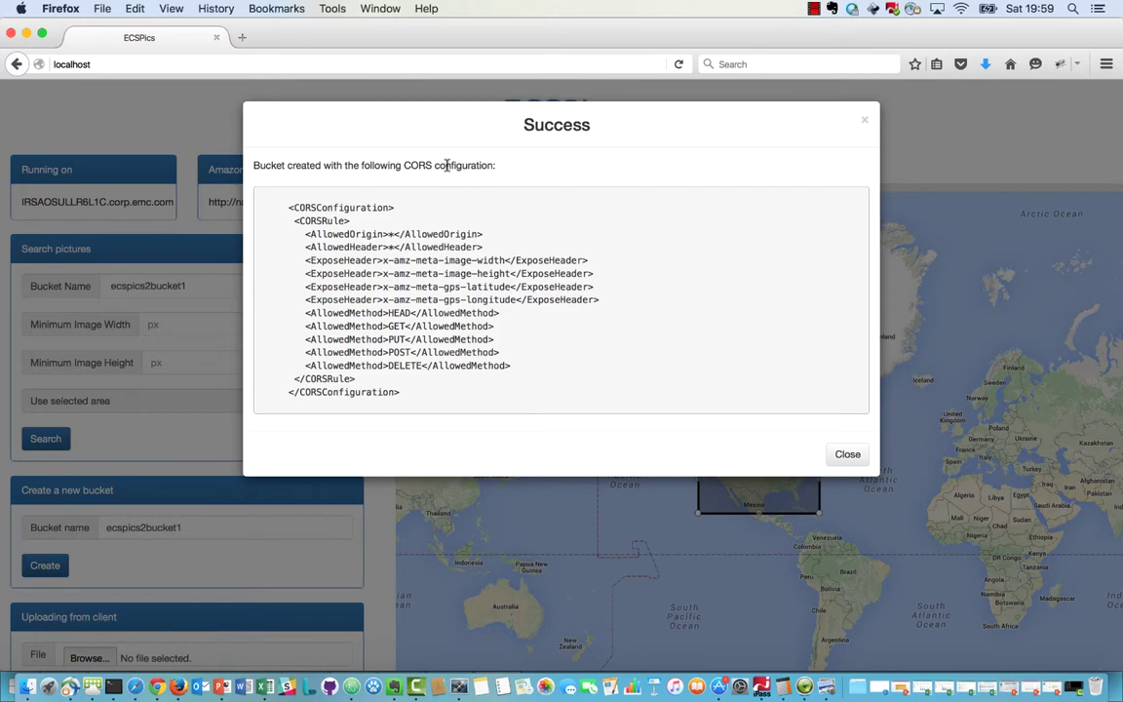
left_click(848, 456)
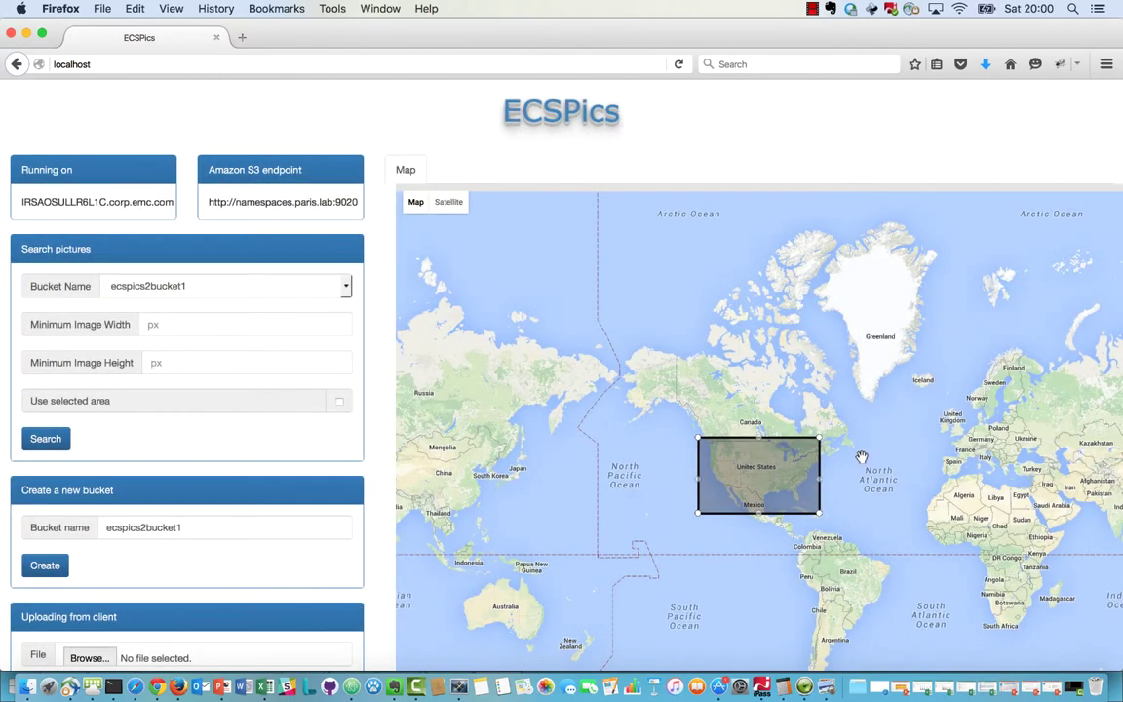
- Choose PANO_20150427_111559.jpg from the Pictures folder in the client upload form
scroll(310, 424, "down", 5)
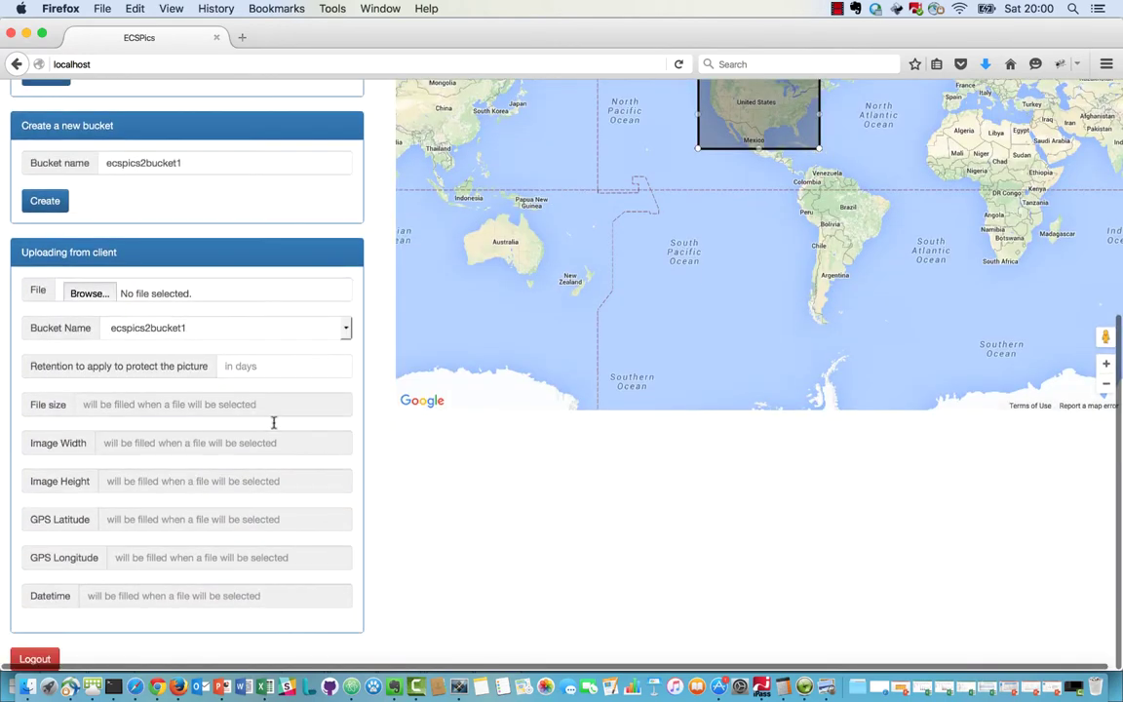
left_click(98, 296)
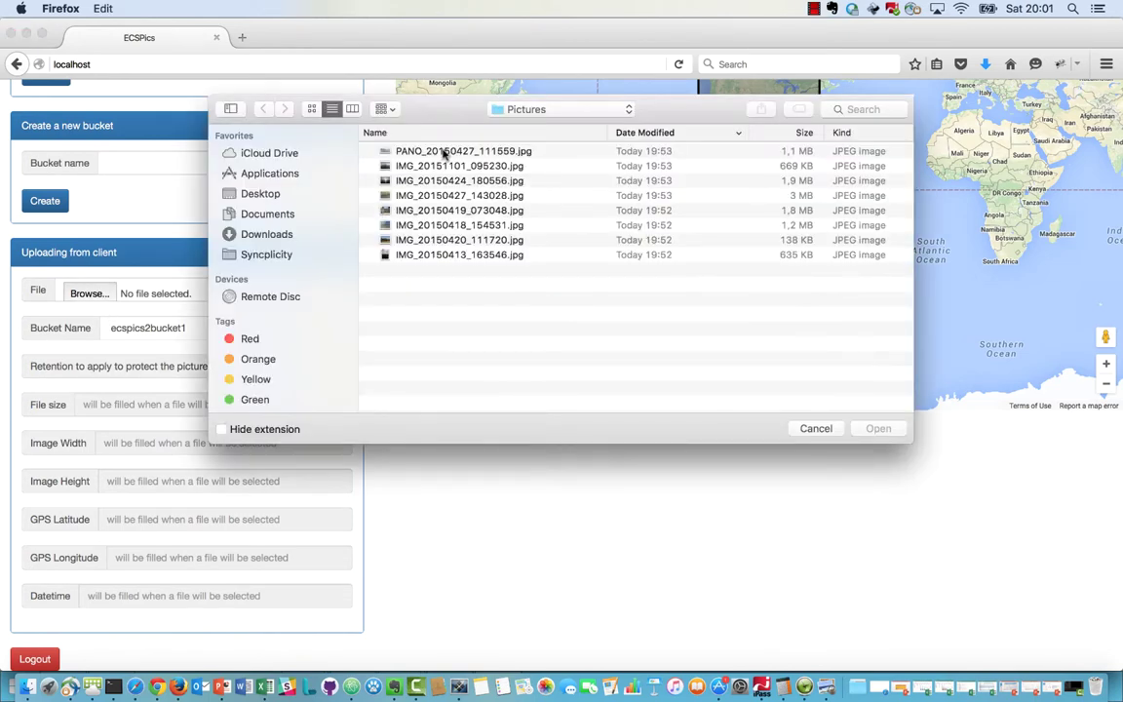
double_click(444, 153)
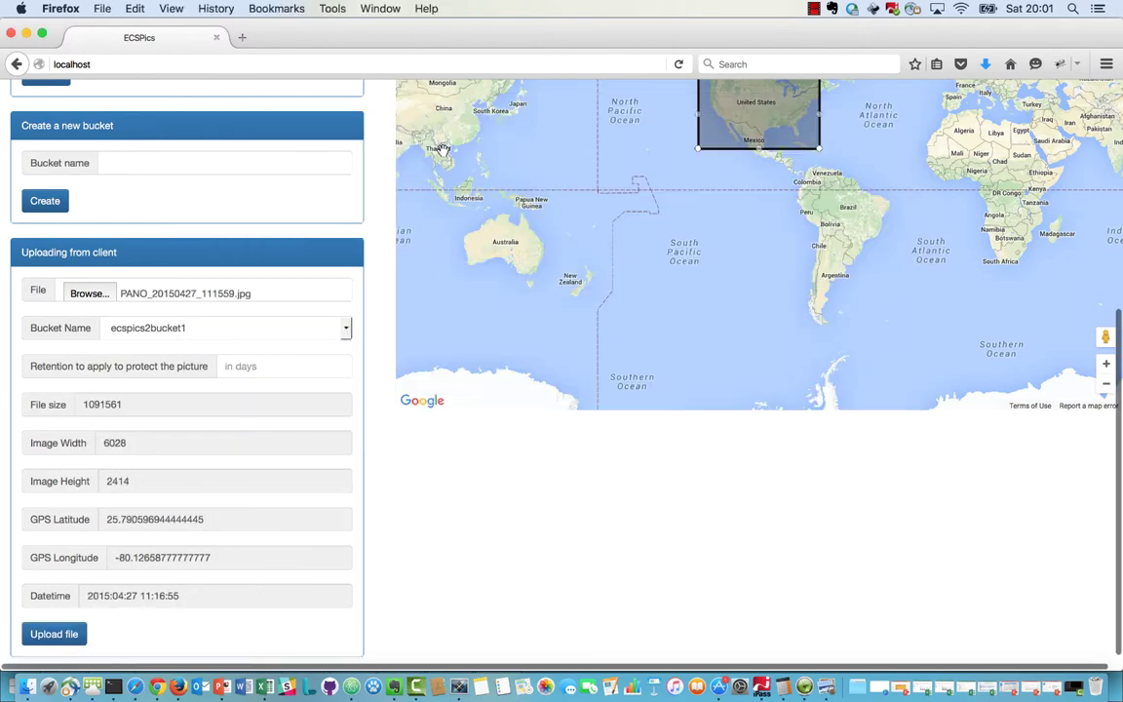
- Upload PANO_20150427_111559.jpg, inspect the server-signed authorization, and close the confirmation
left_click(78, 634)
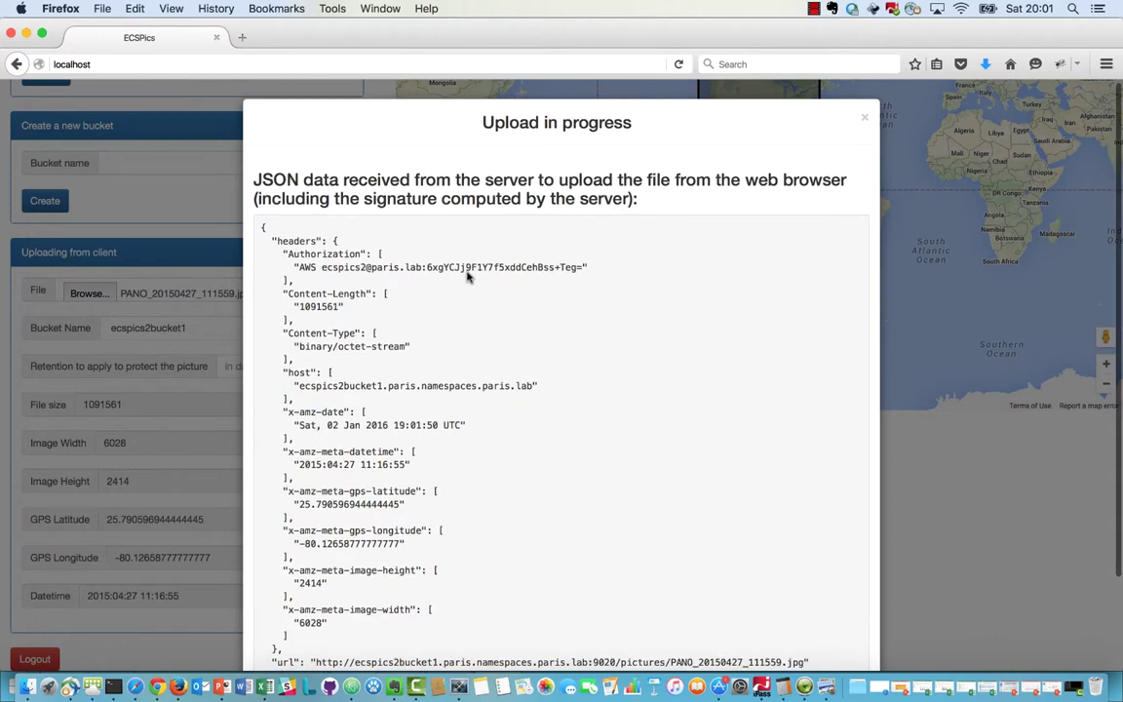
scroll(317, 190, "down", 2)
left_click_drag(287, 191, 321, 216)
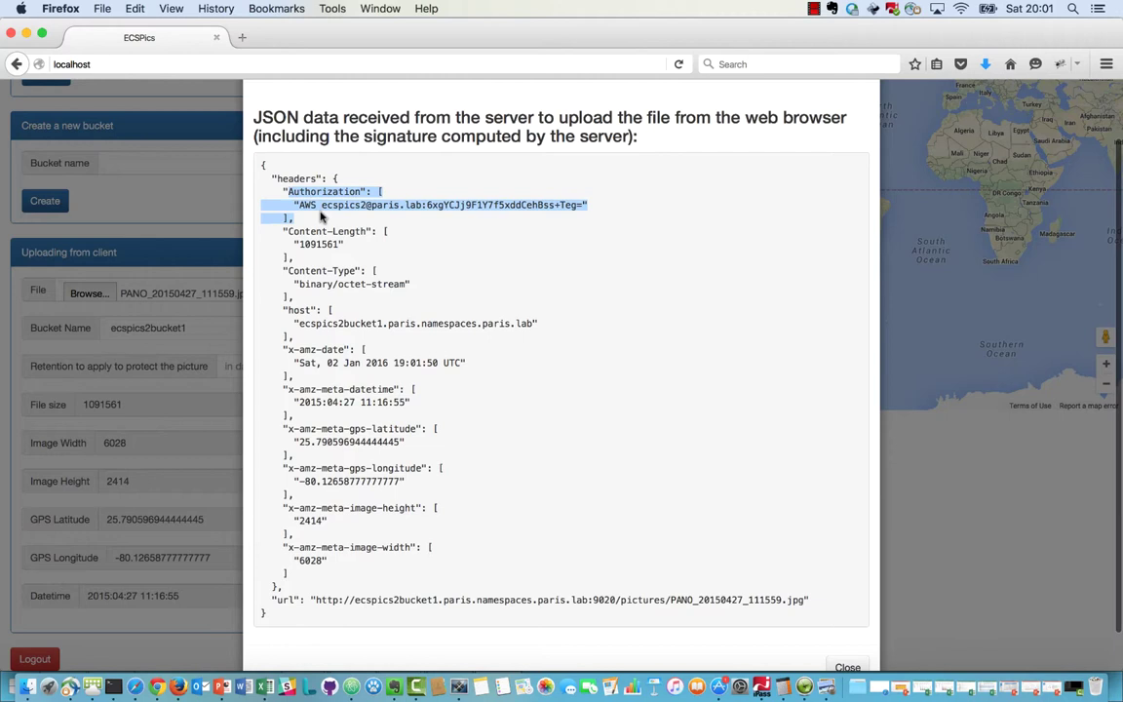
left_click(329, 226)
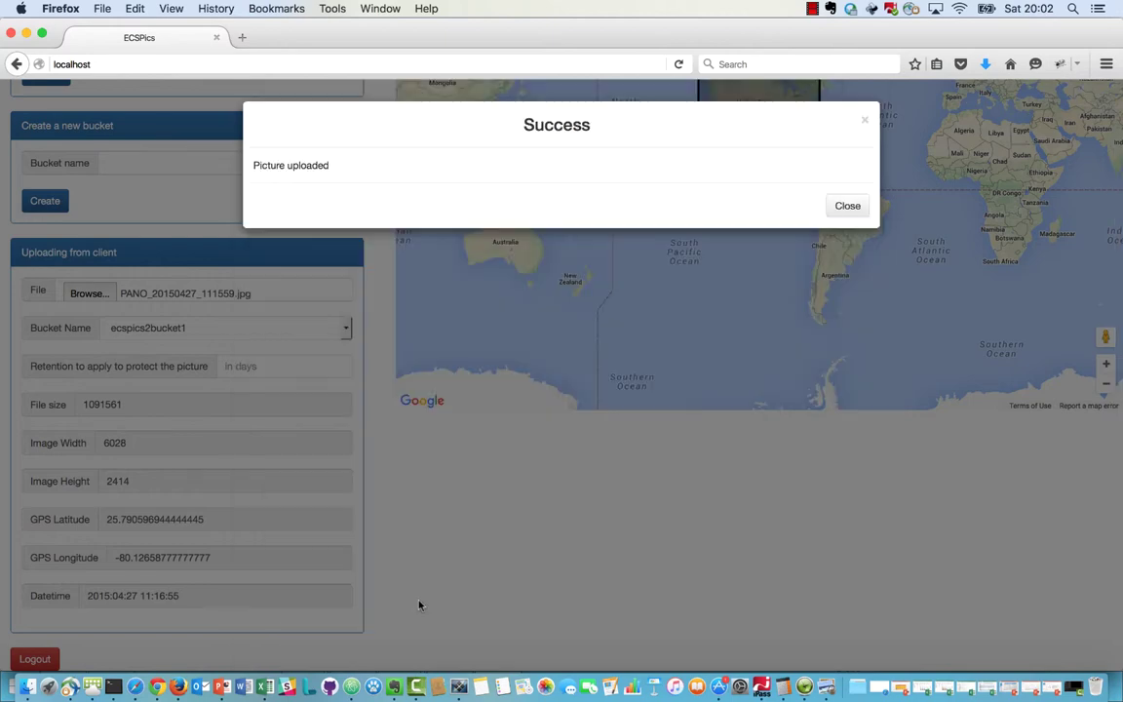
left_click(844, 207)
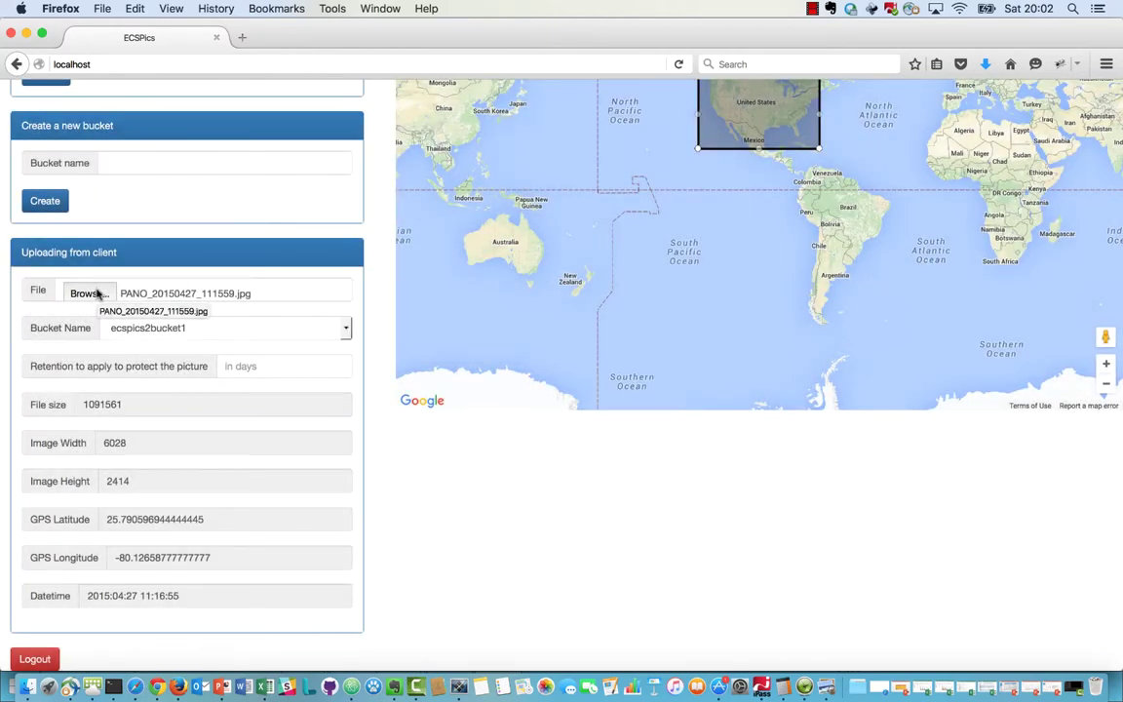
- Choose IMG_20151101_095230.jpg, set a 2-day retention period, and upload it
left_click(97, 294)
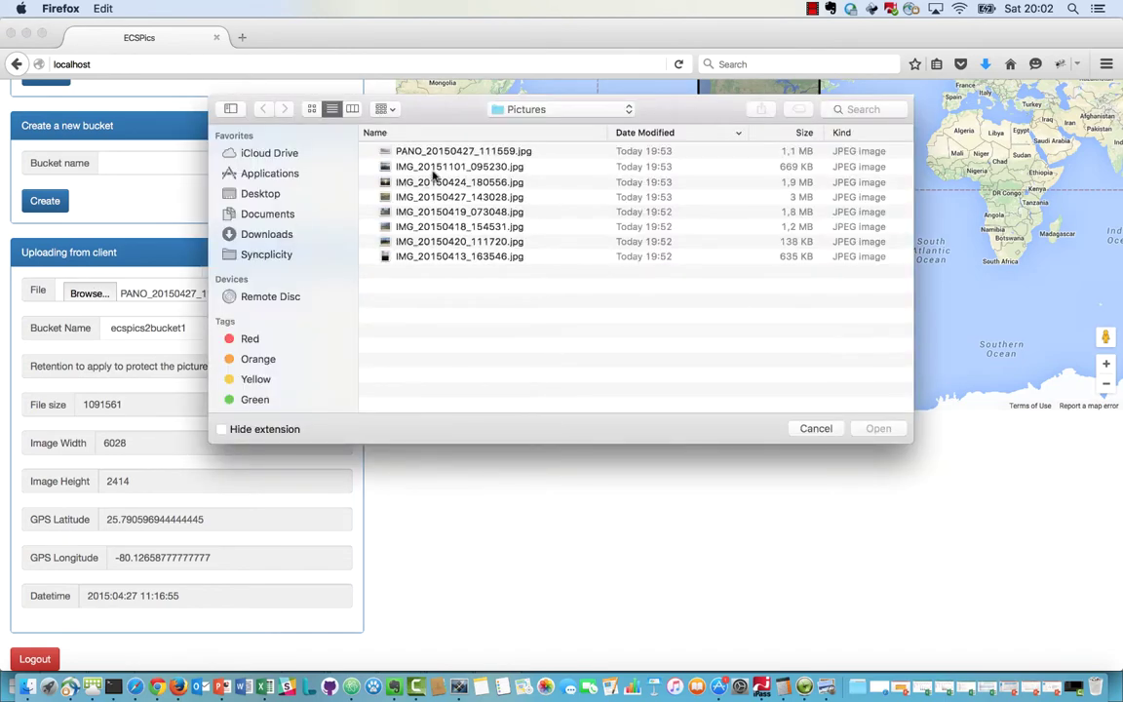
double_click(447, 168)
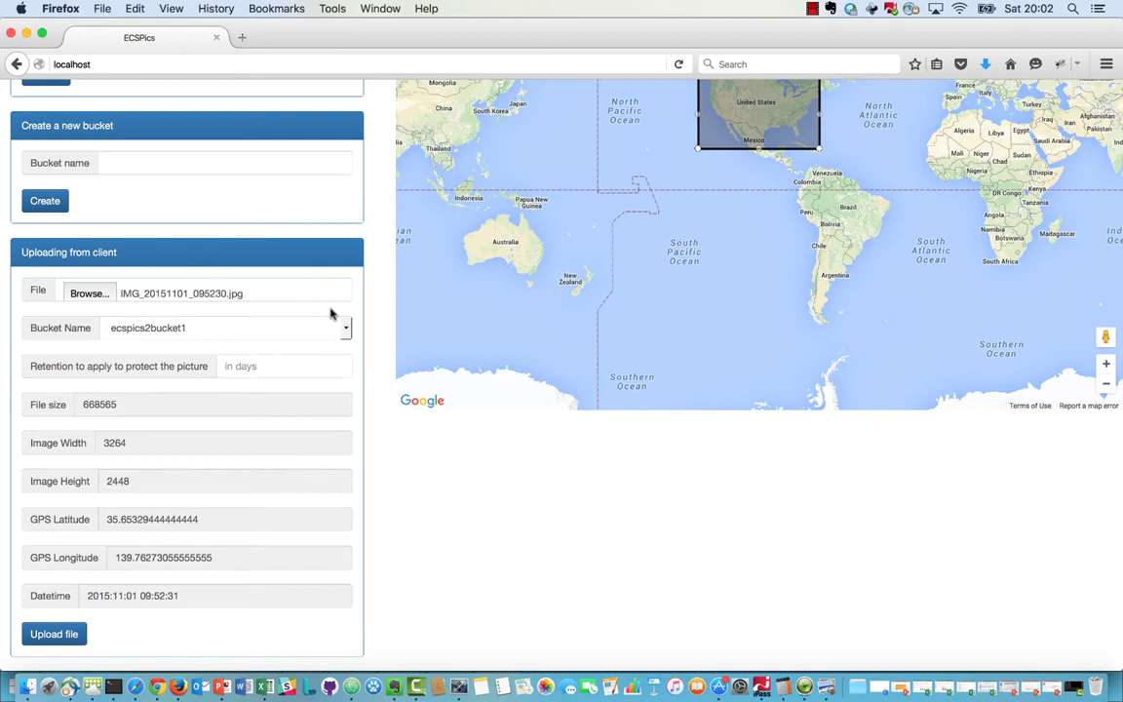
left_click(301, 365)
type("2")
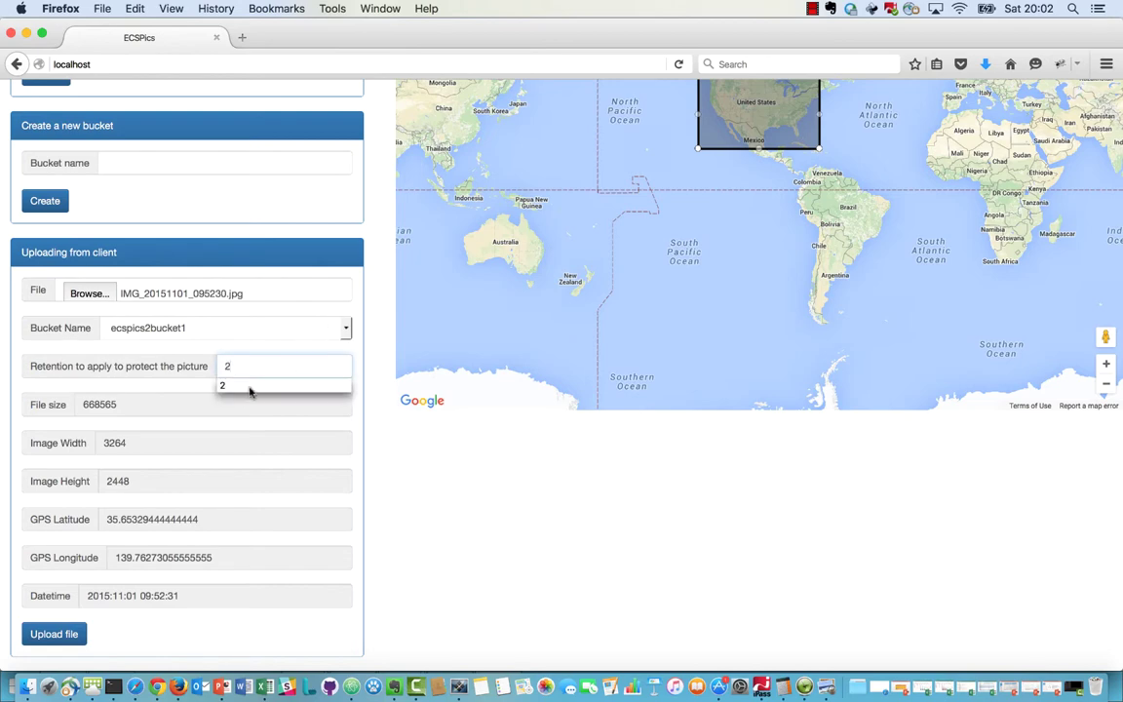
left_click(249, 387)
left_click(80, 633)
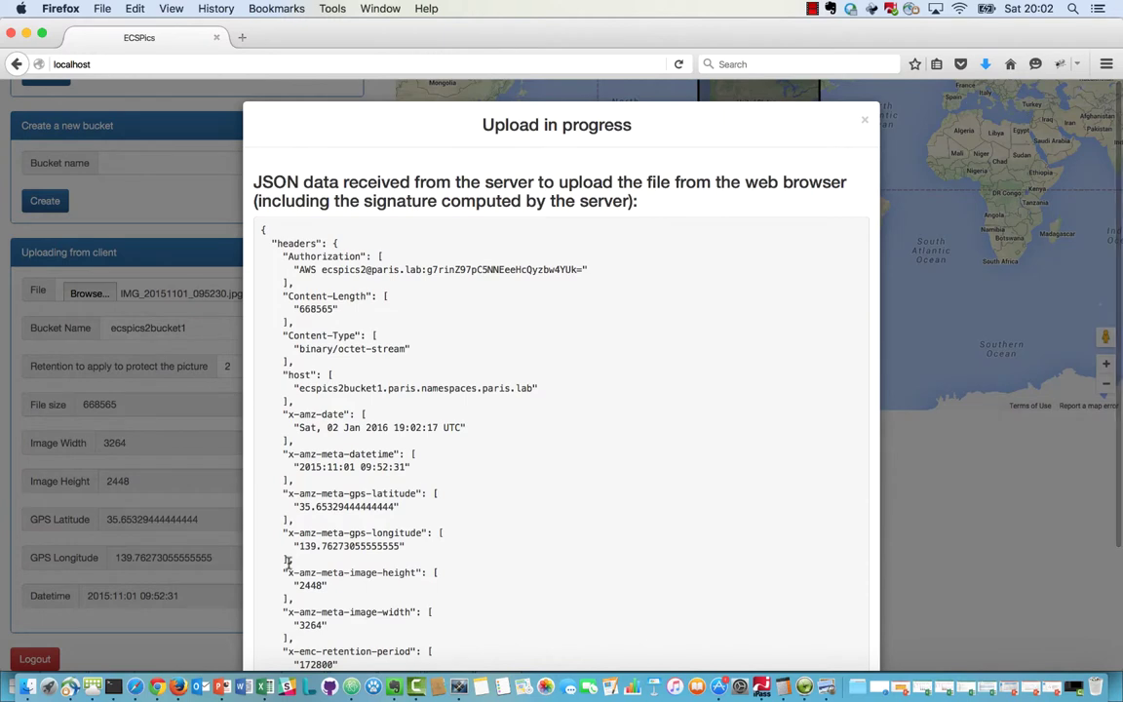
- Check the 172800-second retention period for IMG_20151101_095230.jpg, then dismiss the upload dialog
scroll(288, 562, "down", 3)
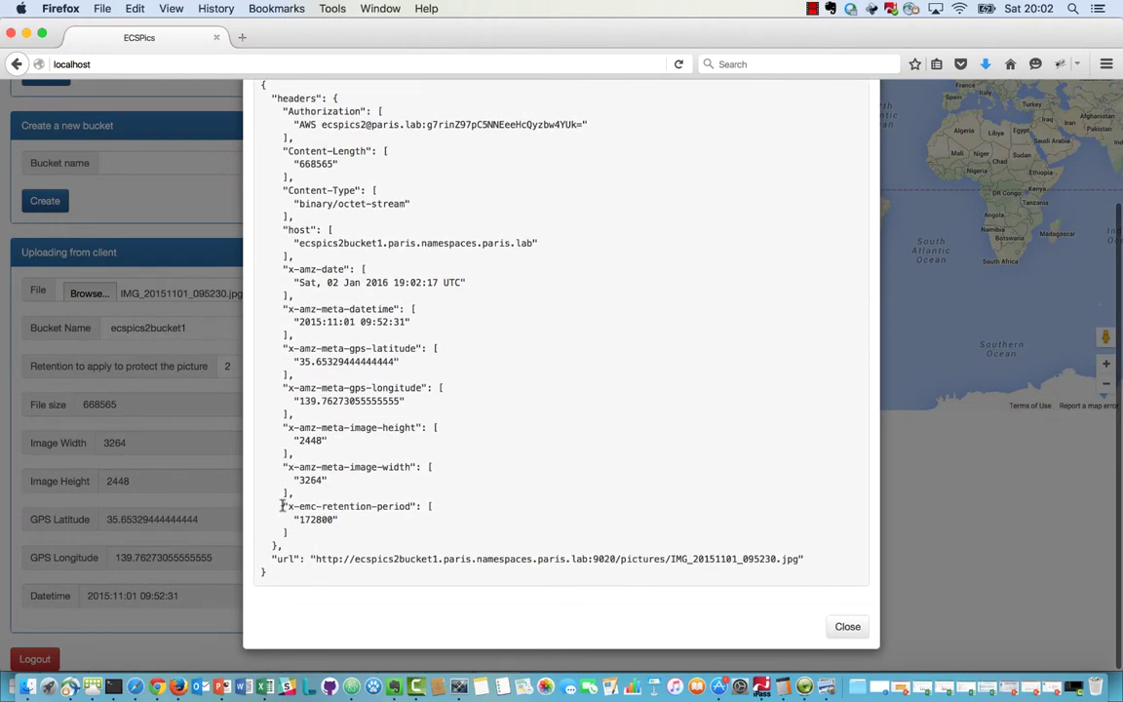
mouse_move(283, 506)
left_mouse_down()
mouse_move(276, 520)
mouse_move(298, 533)
left_mouse_up()
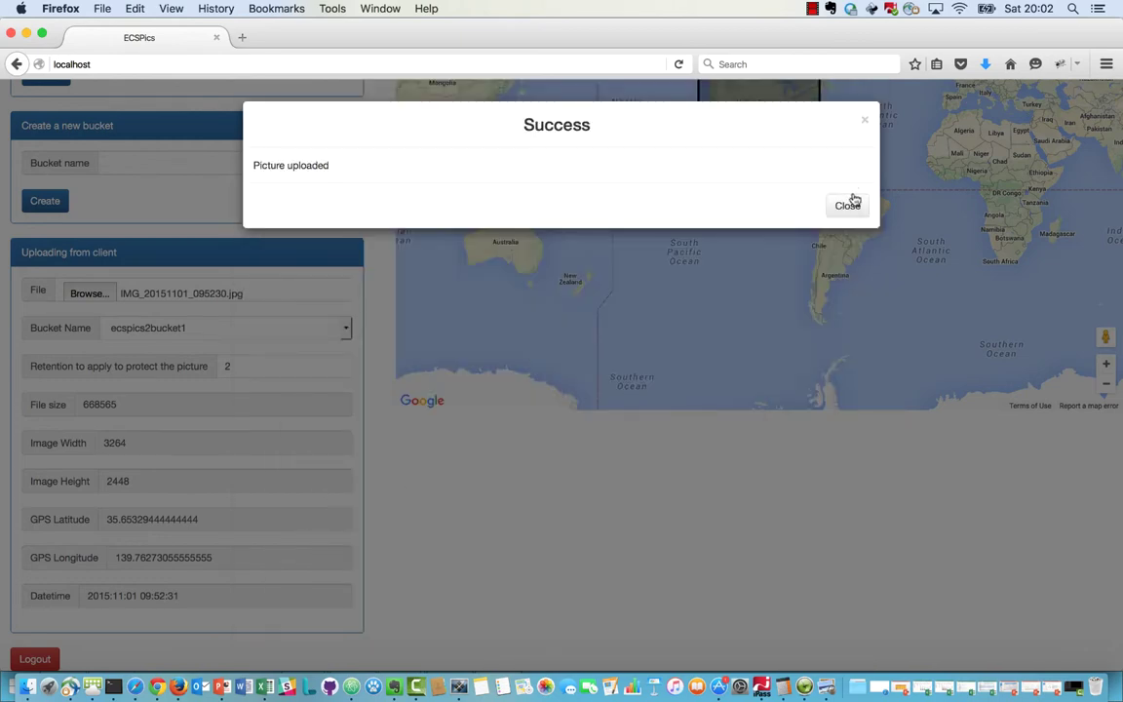
left_click(846, 205)
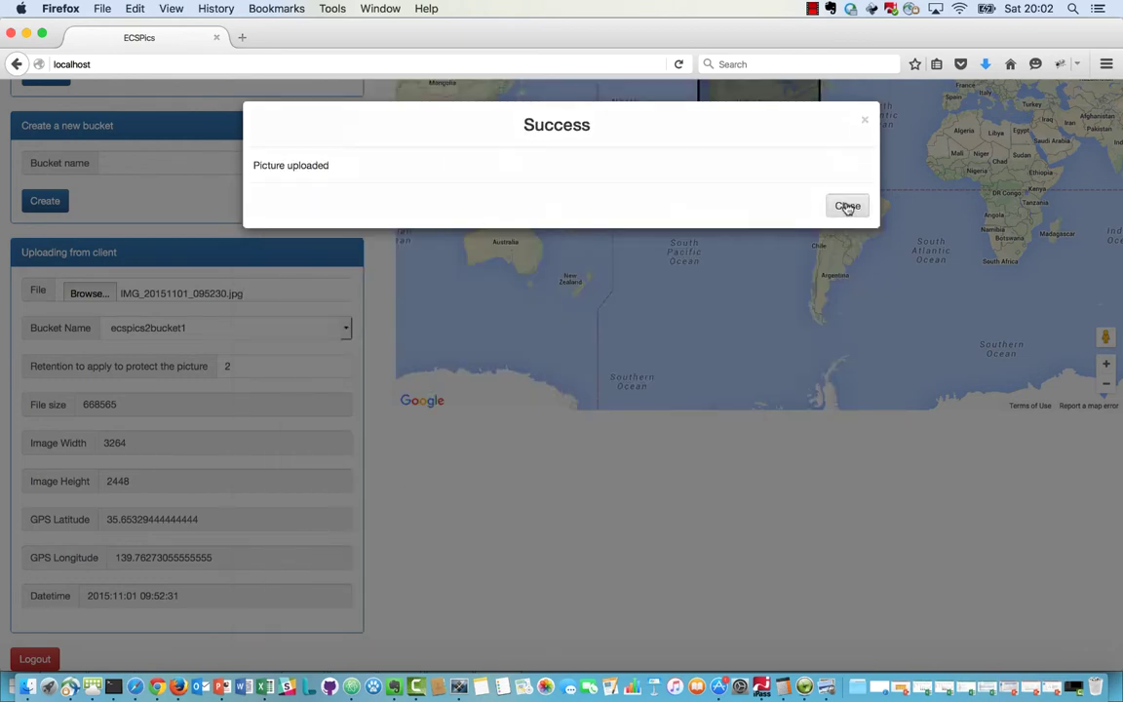
- Upload IMG_20150424_180556.jpg to ecspics2bucket1 and dismiss the confirmation
left_click(98, 297)
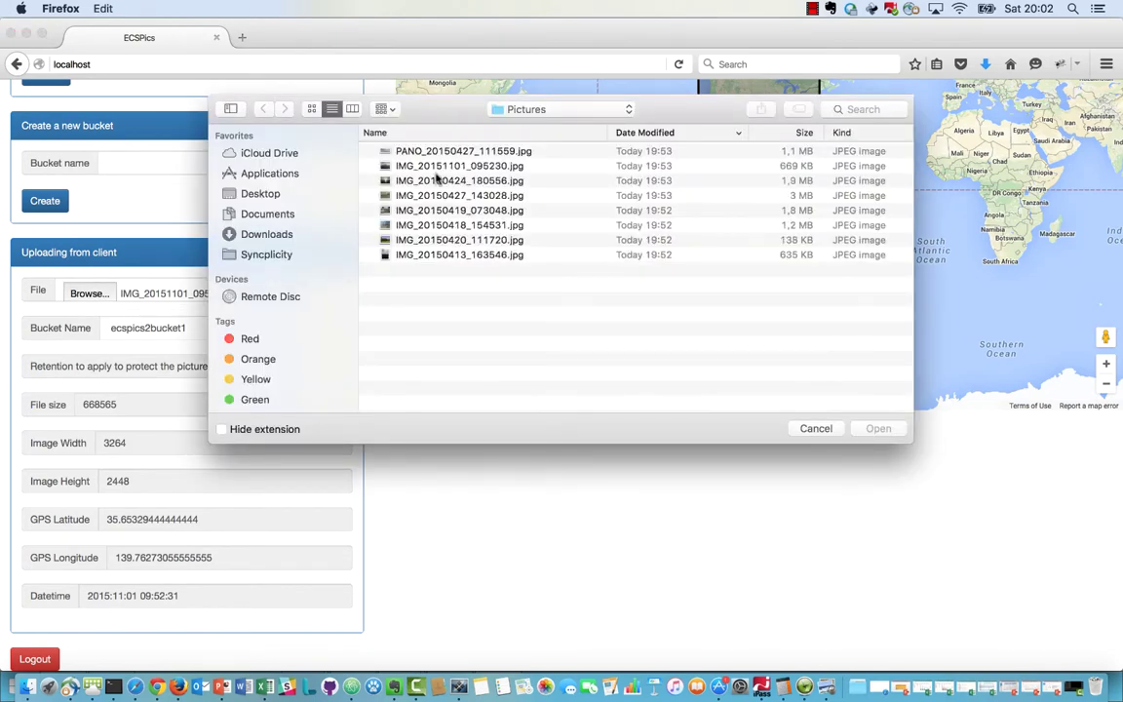
double_click(434, 186)
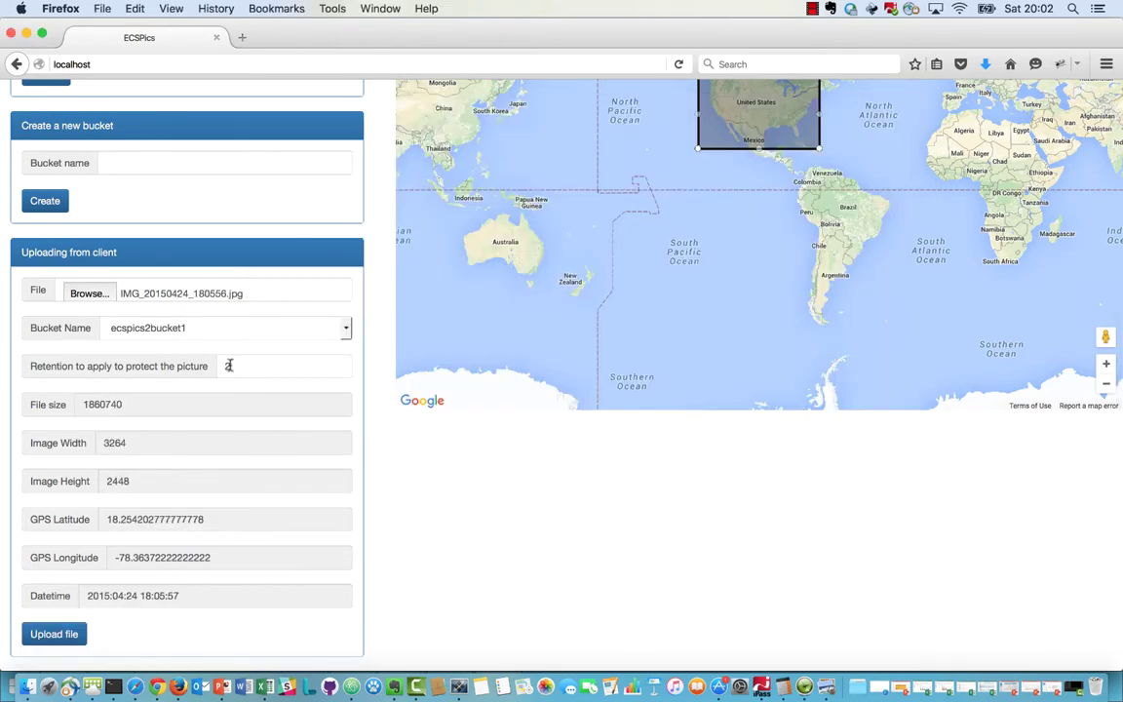
left_click(229, 366)
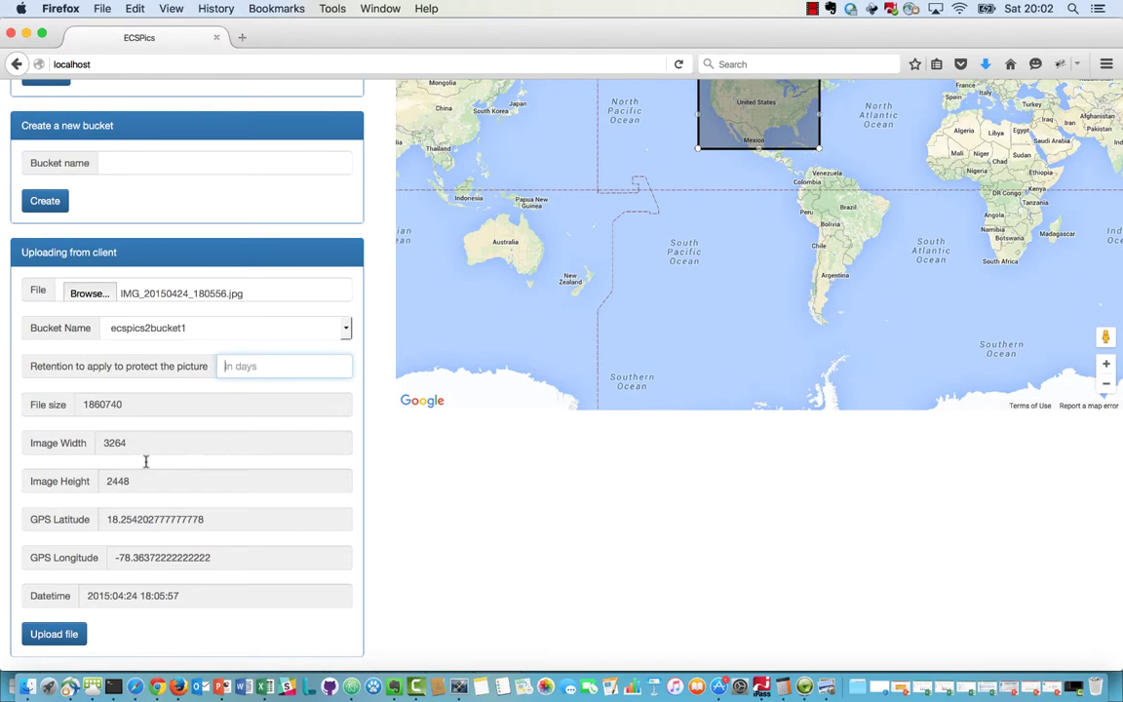
left_click(53, 635)
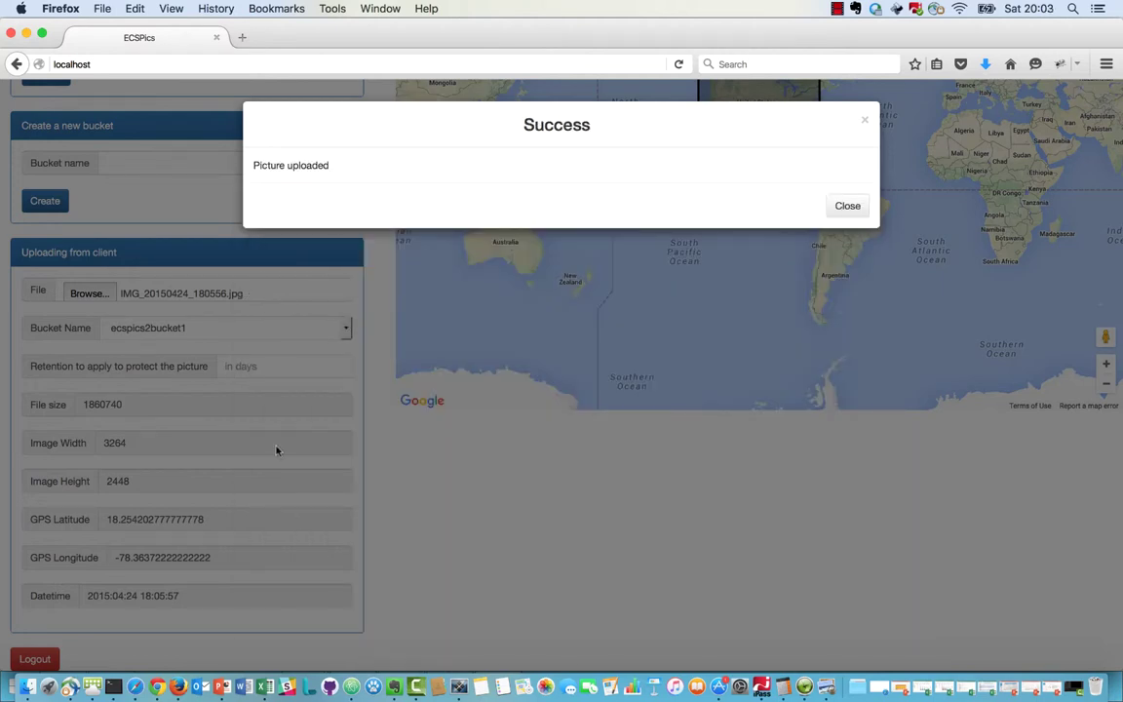
left_click(844, 206)
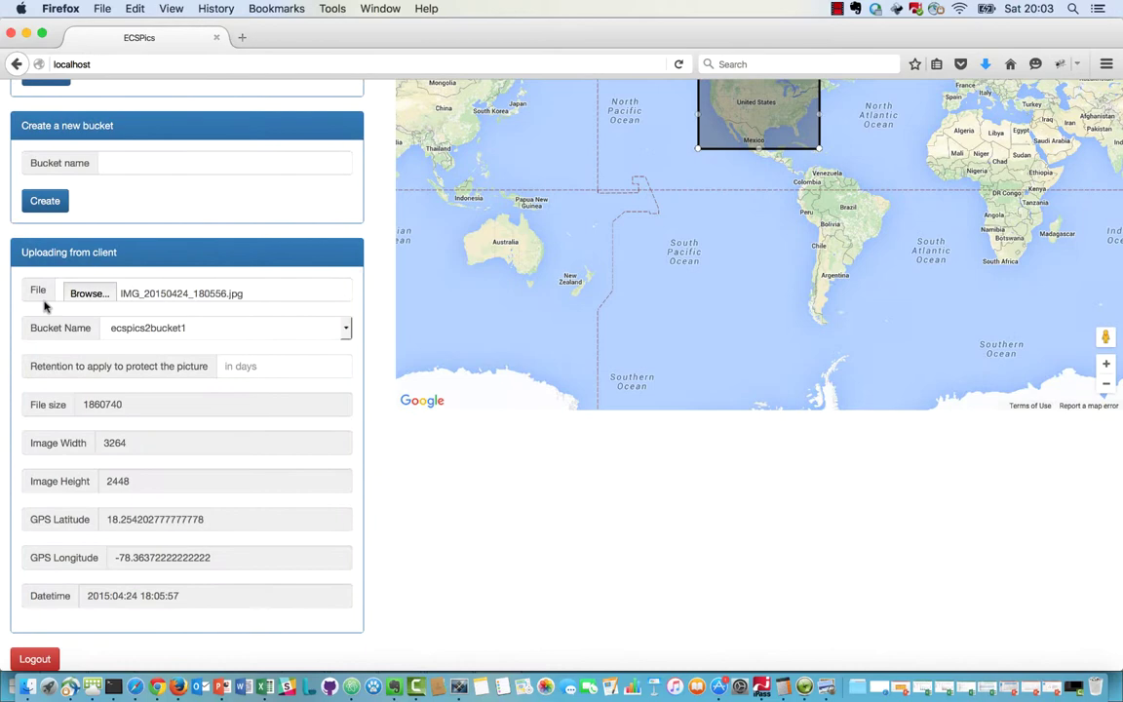
- Upload IMG_20150427_143028.jpg to ecspics2bucket1 and dismiss the confirmation
left_click(87, 293)
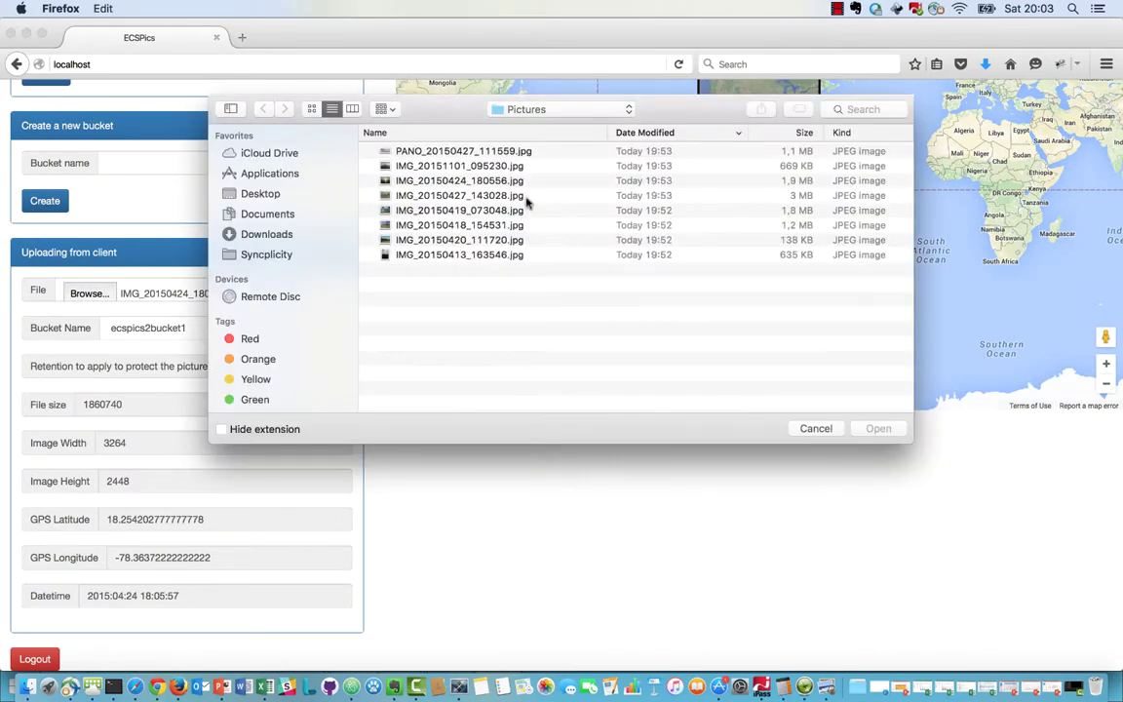
double_click(523, 195)
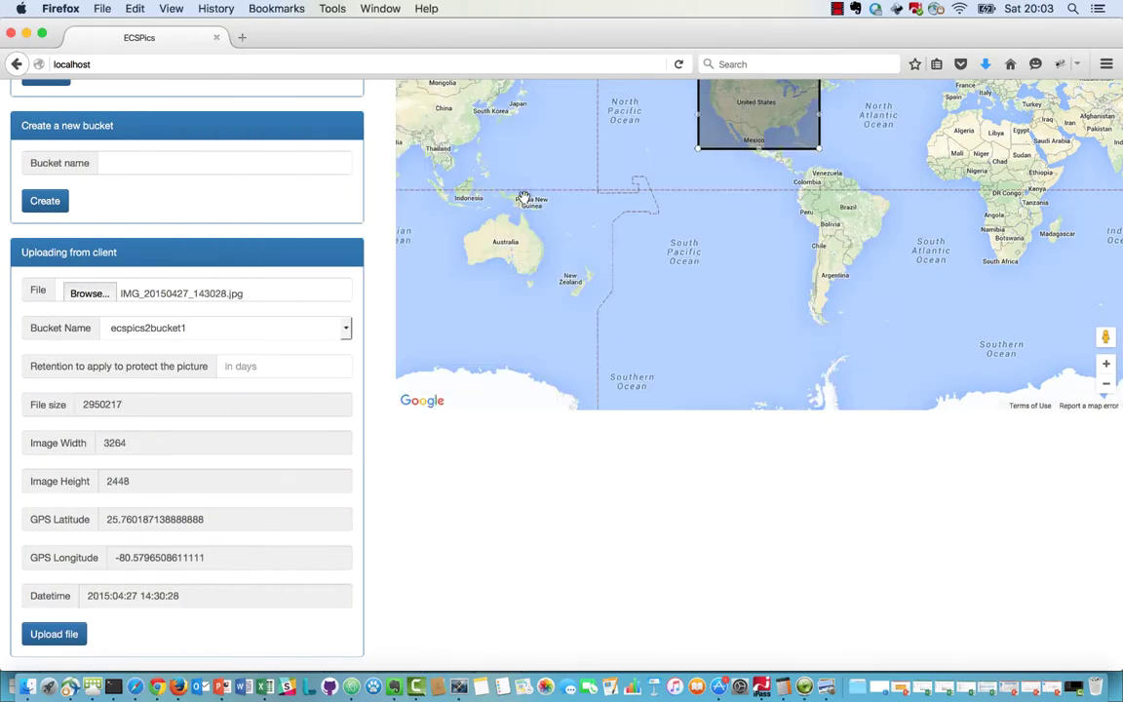
left_click(68, 633)
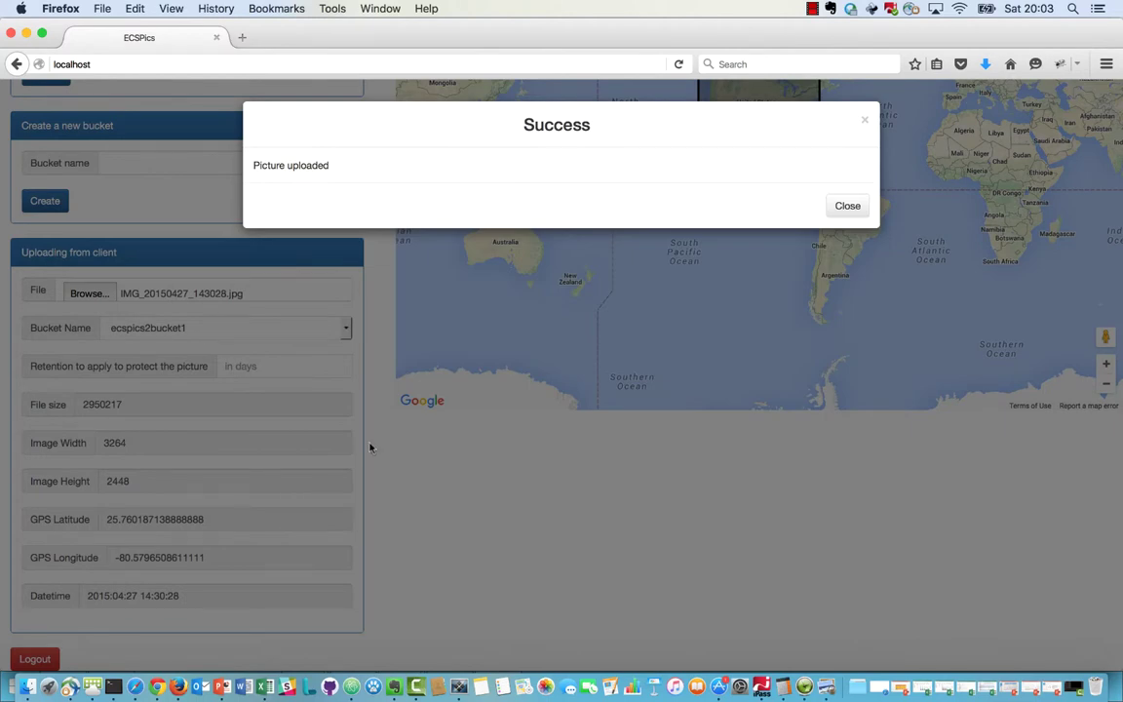
left_click(369, 447)
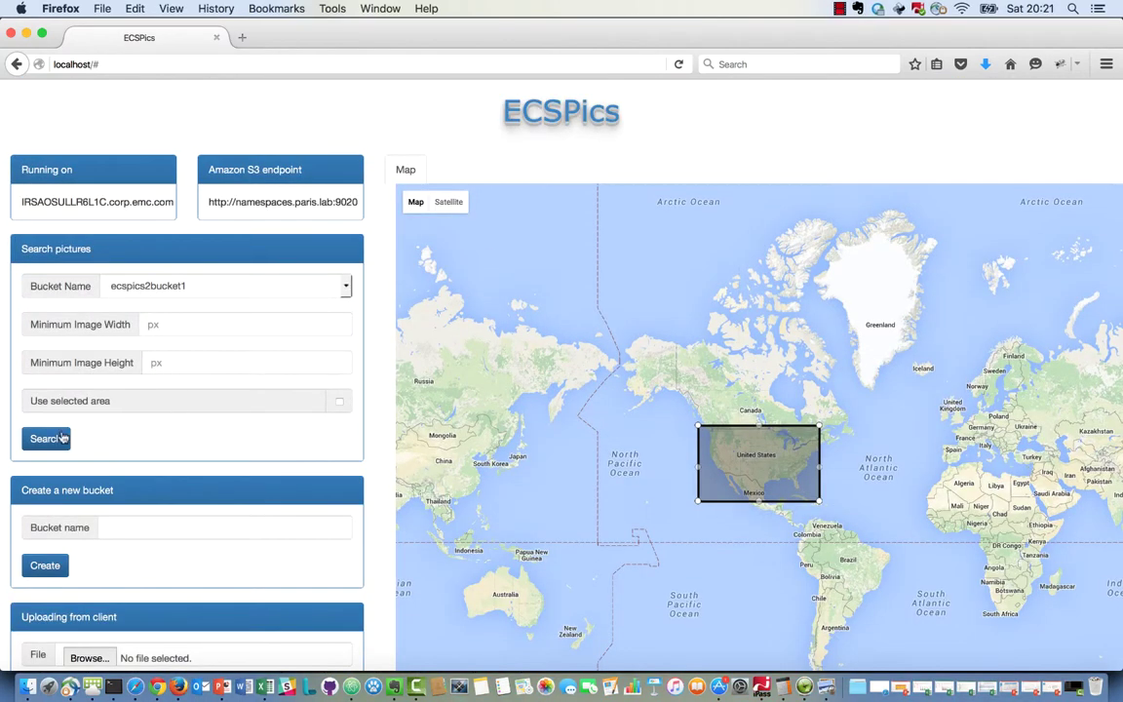
- Search ecspics2bucket1 and view the Tokyo skyline picture full size among the thumbnails
left_click(55, 439)
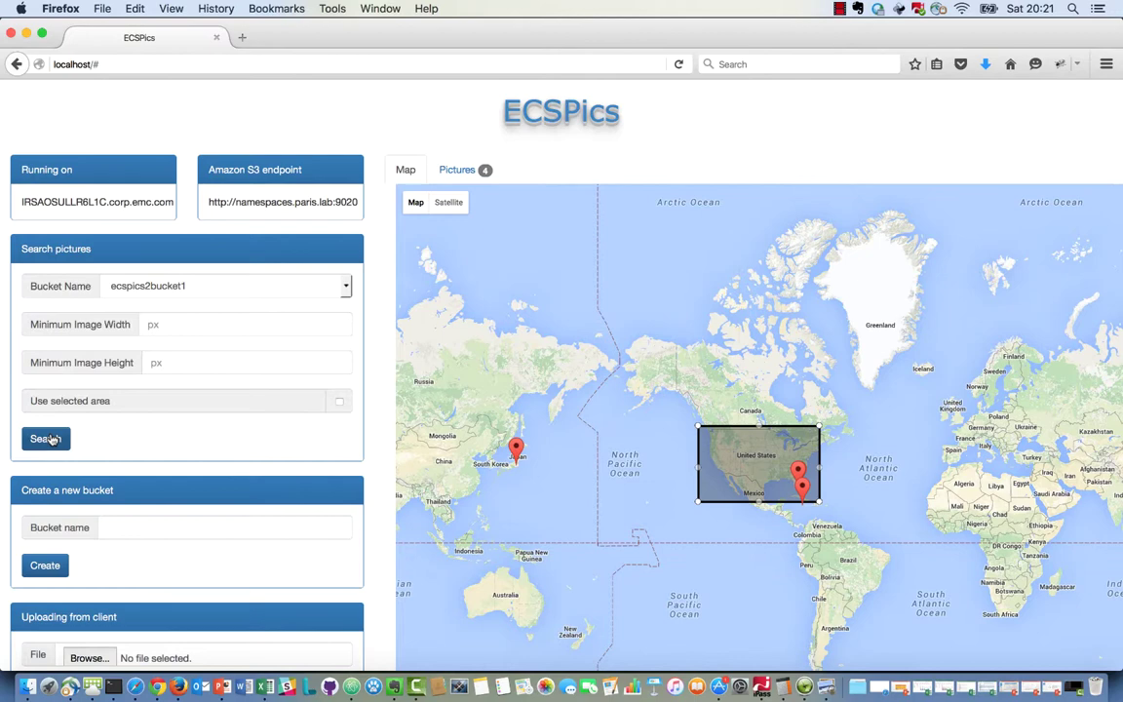
left_click(450, 168)
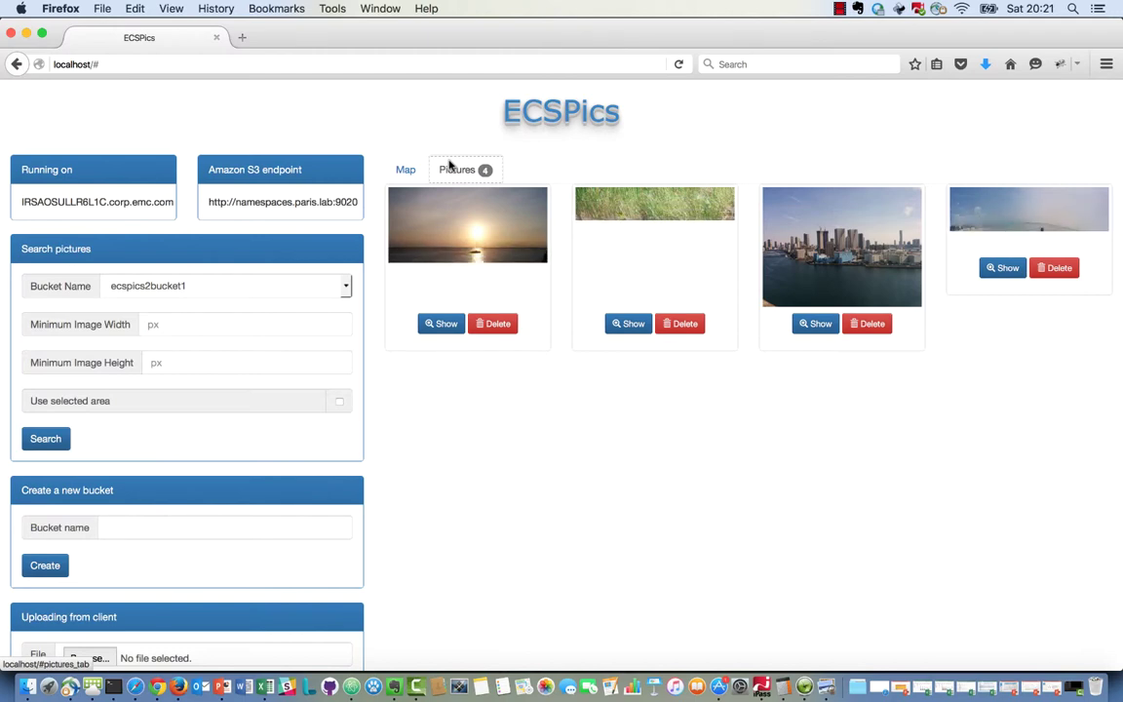
left_click(803, 326)
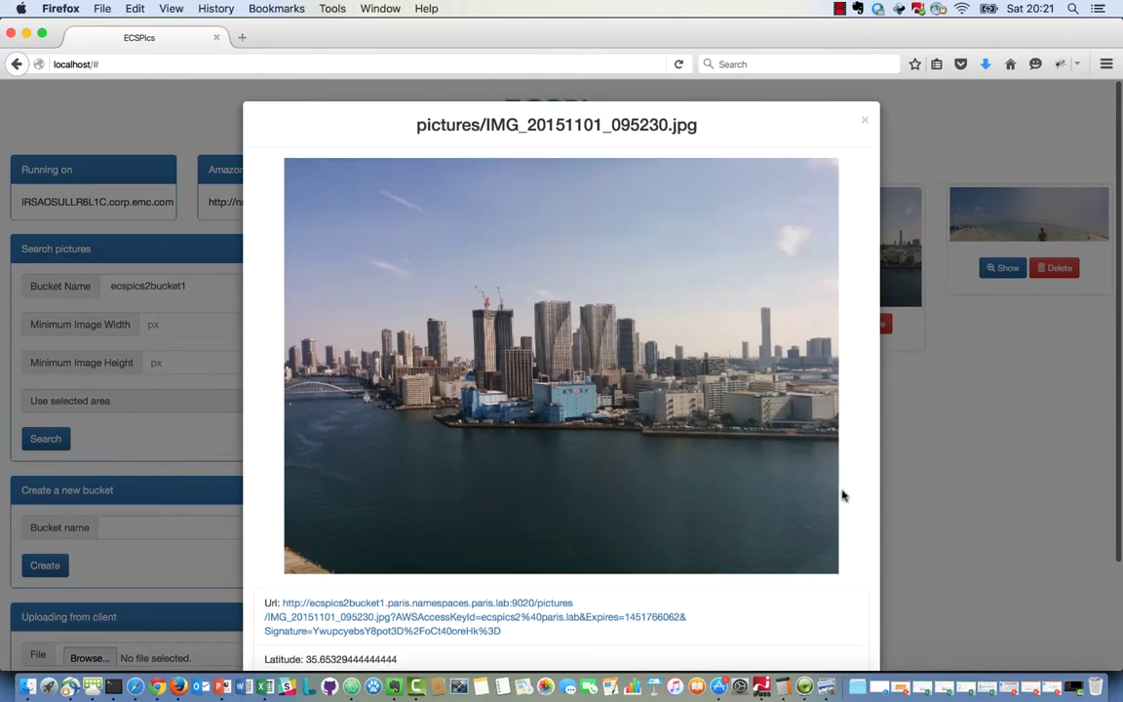
scroll(843, 495, "down", 2)
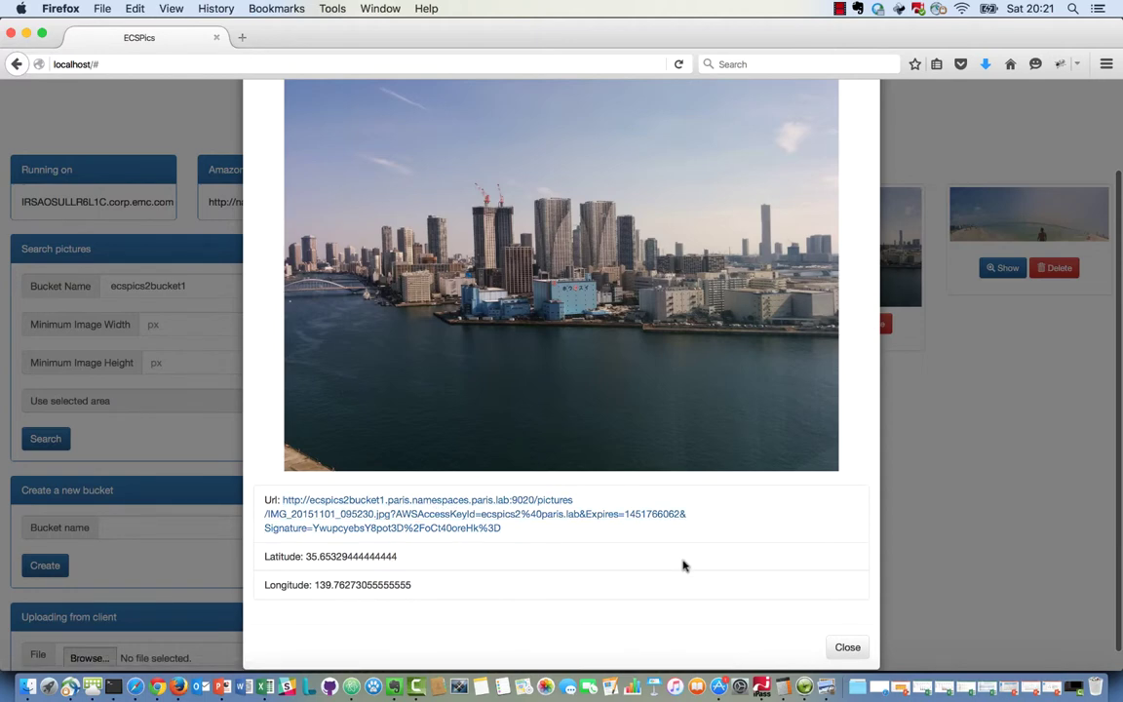
- Try deleting the Tokyo skyline picture and dismiss the ObjectUnderRetention error
left_click(844, 646)
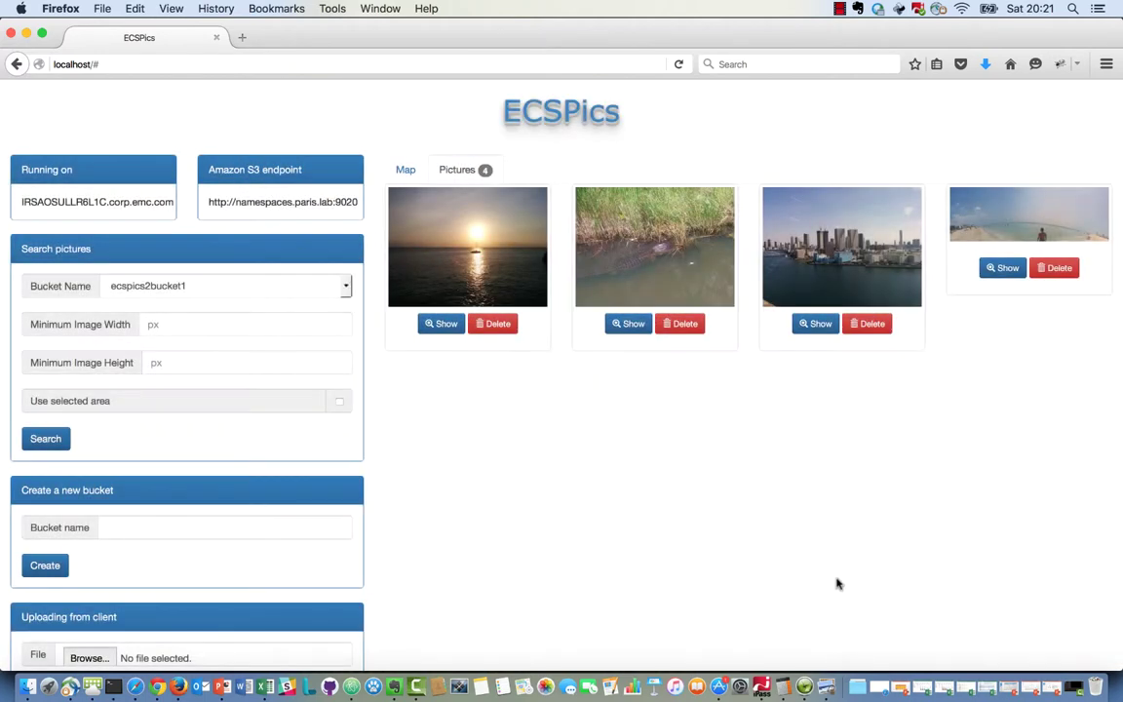
left_click(860, 326)
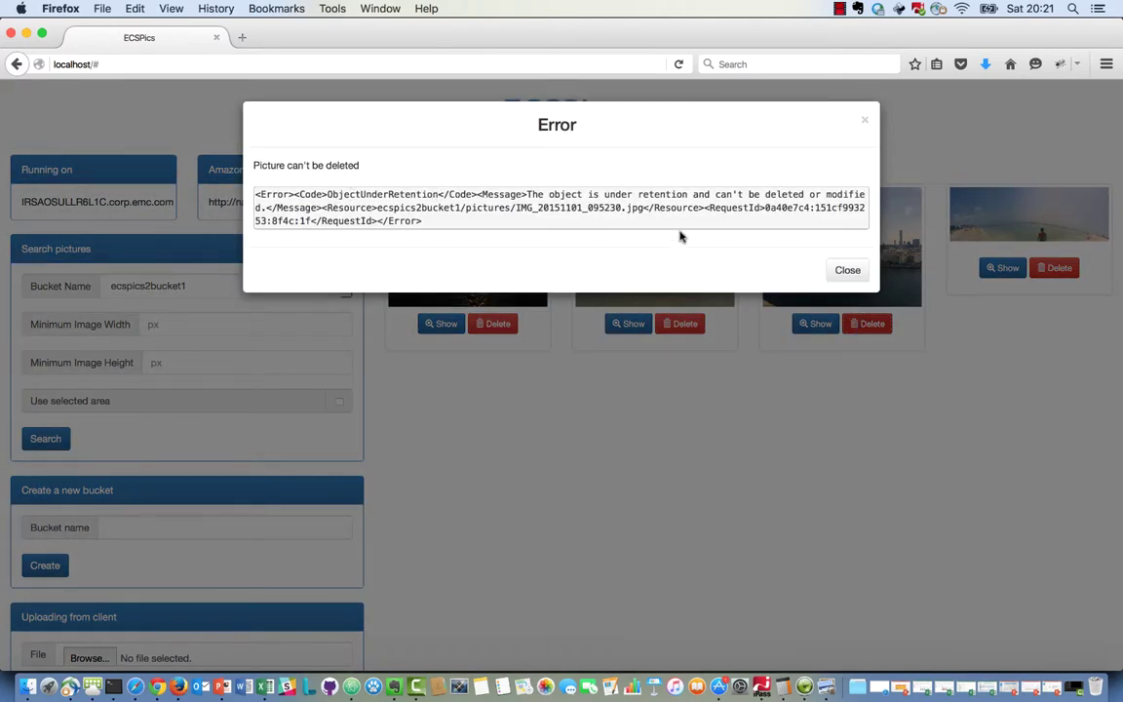
left_click(847, 269)
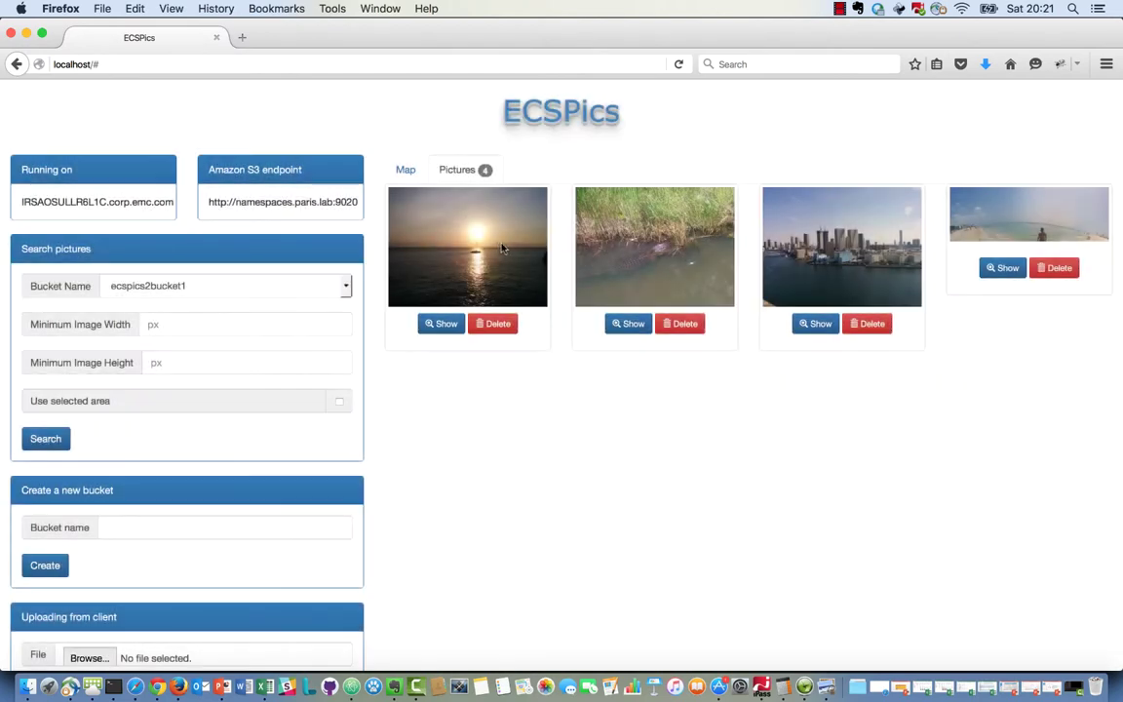
- Search for pictures with a minimum image width of 4000 pixels
left_click(396, 174)
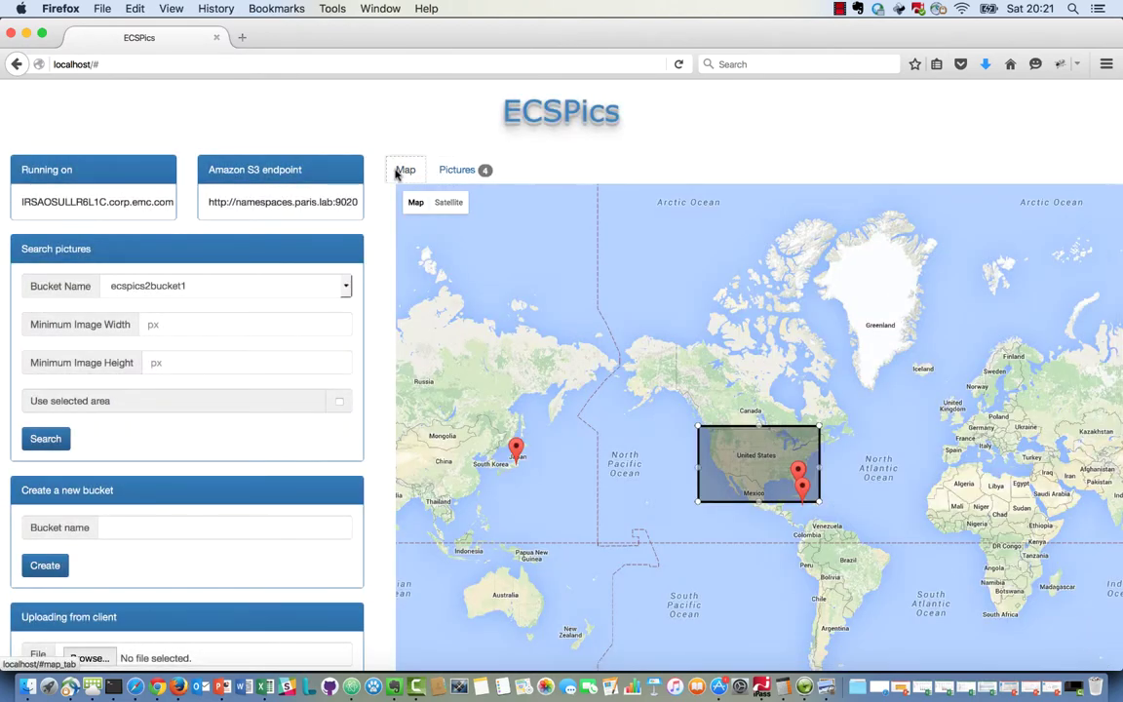
left_click(153, 325)
type("4000")
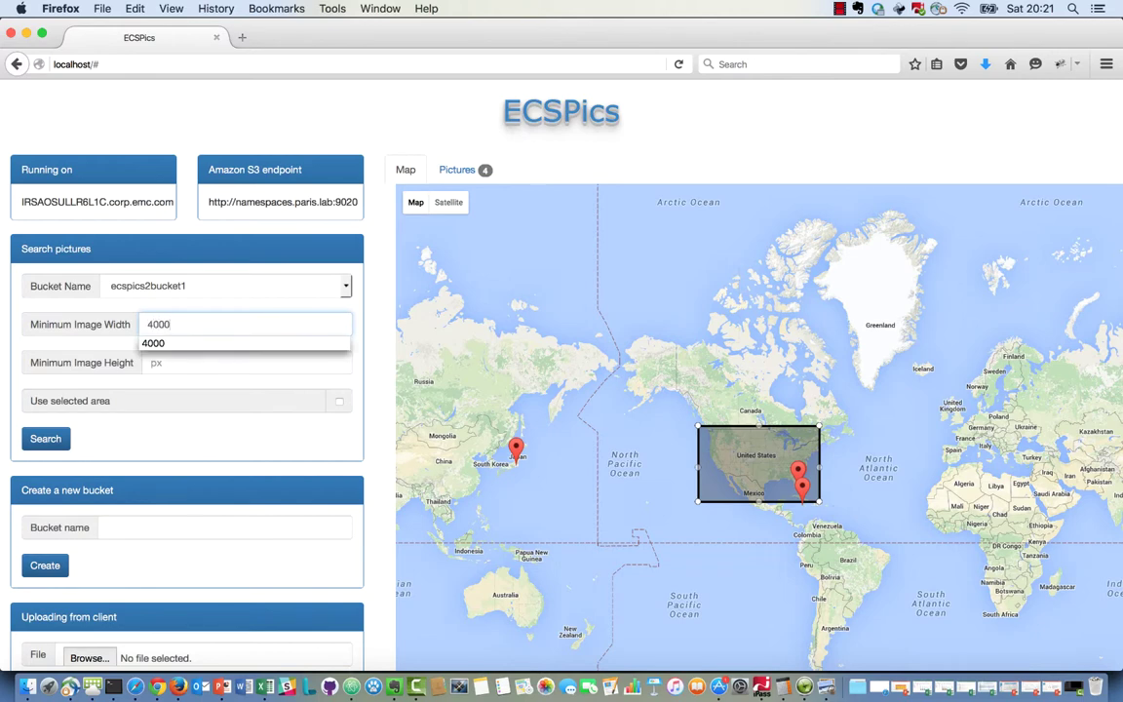
key("Down")
key("Return")
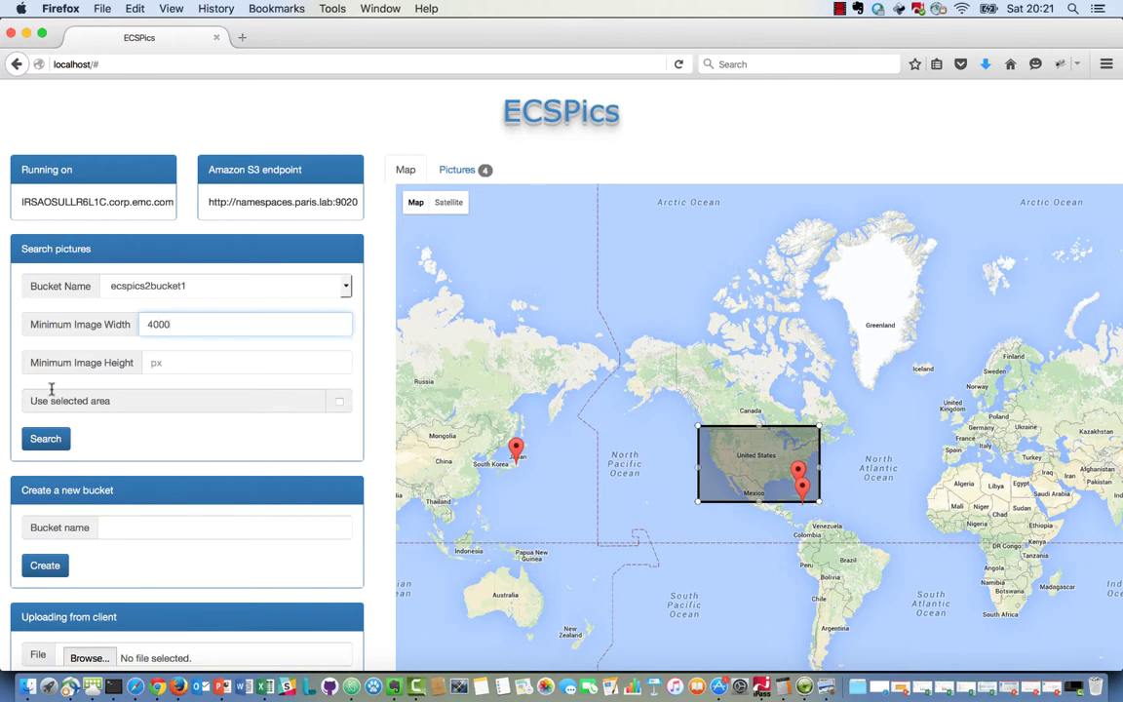
left_click(51, 438)
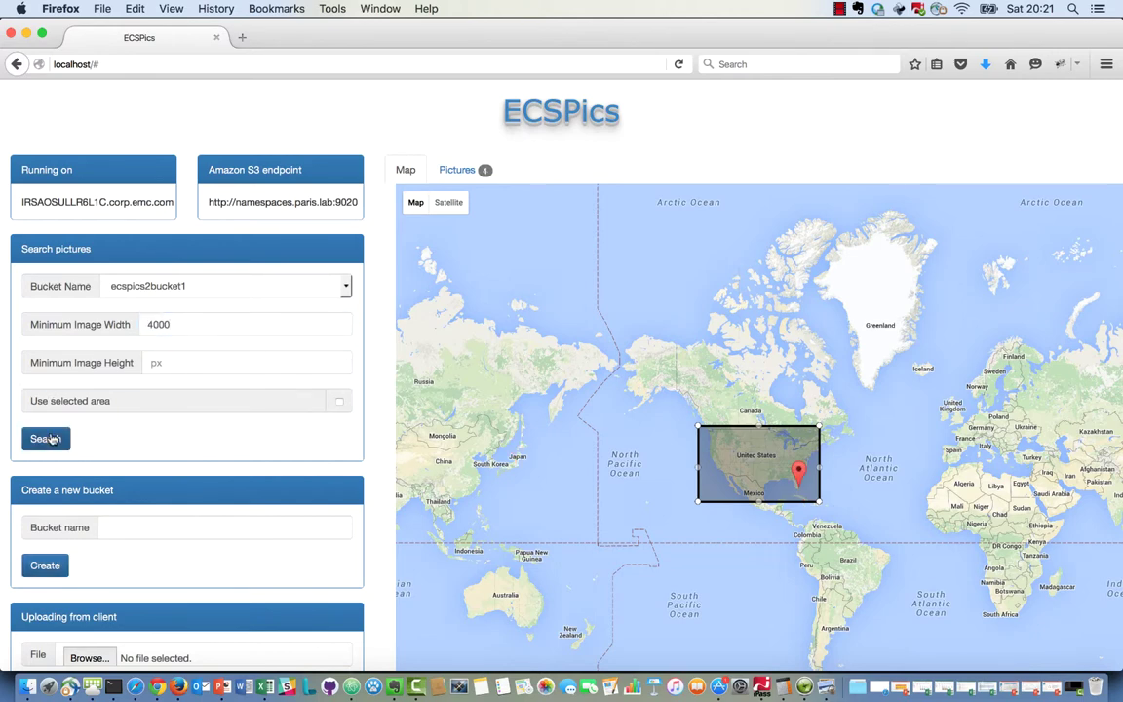
- View the PANO_20150427_111559.jpg beach panorama, then clear the 4000 width filter
left_click(455, 171)
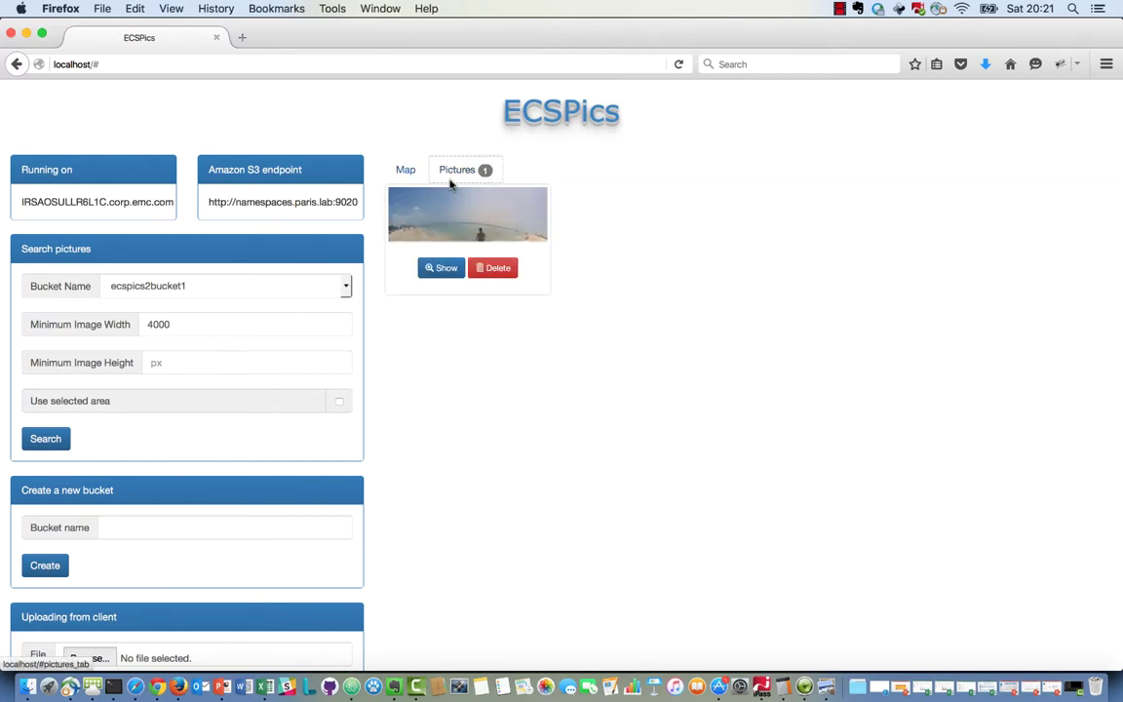
left_click(440, 267)
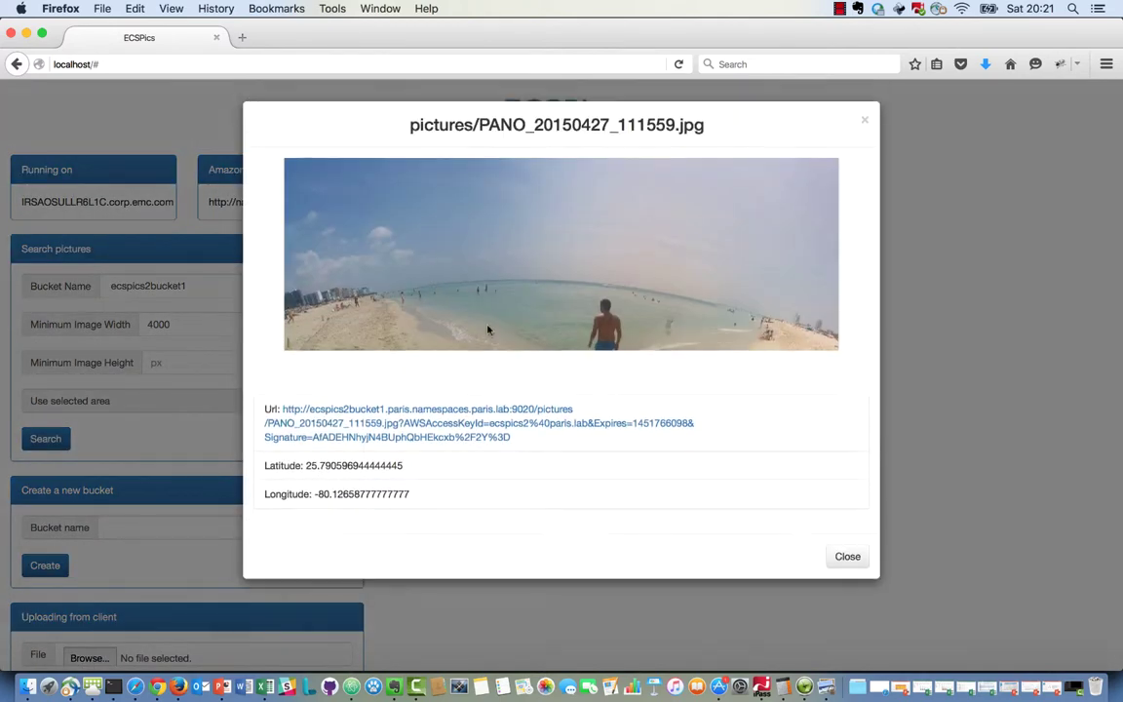
left_click(847, 556)
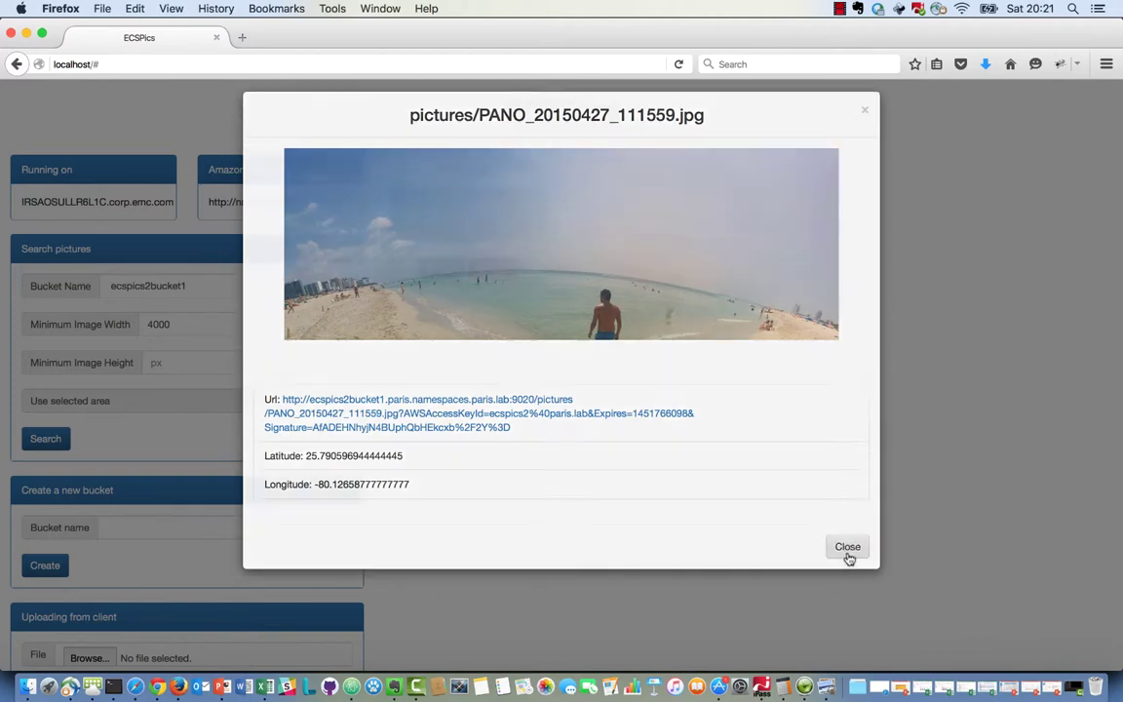
left_click(405, 172)
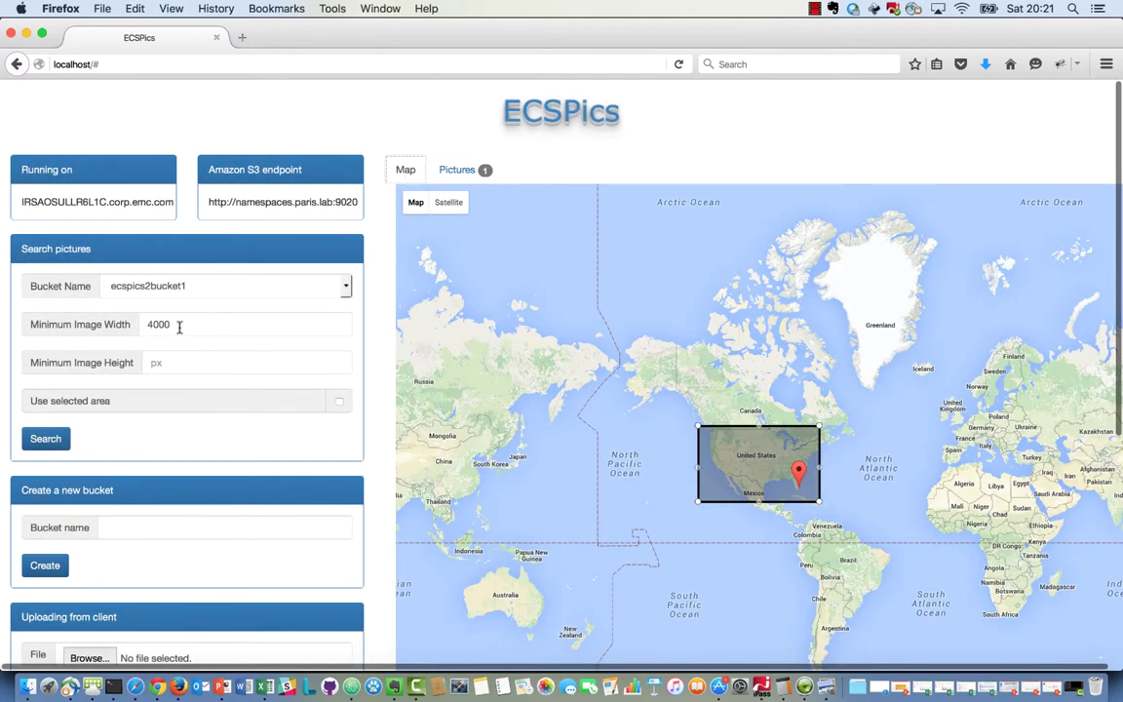
left_click_drag(179, 328, 131, 330)
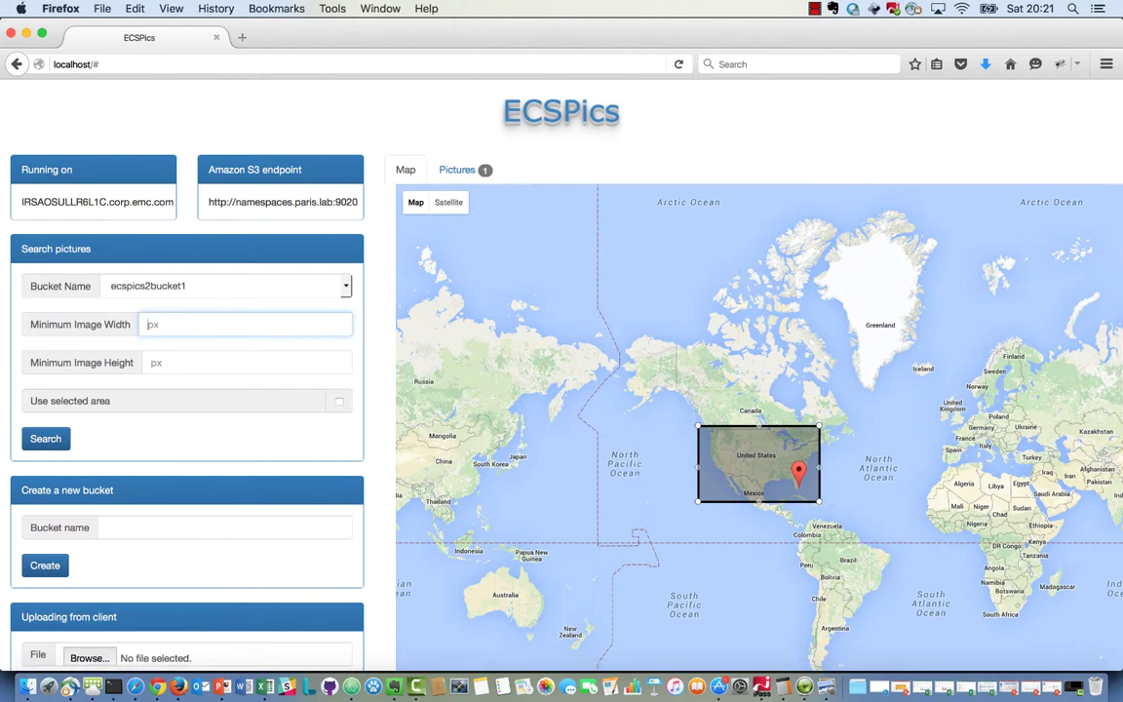
- Search without the width filter, then search within the slightly shifted map selection area
left_click(54, 444)
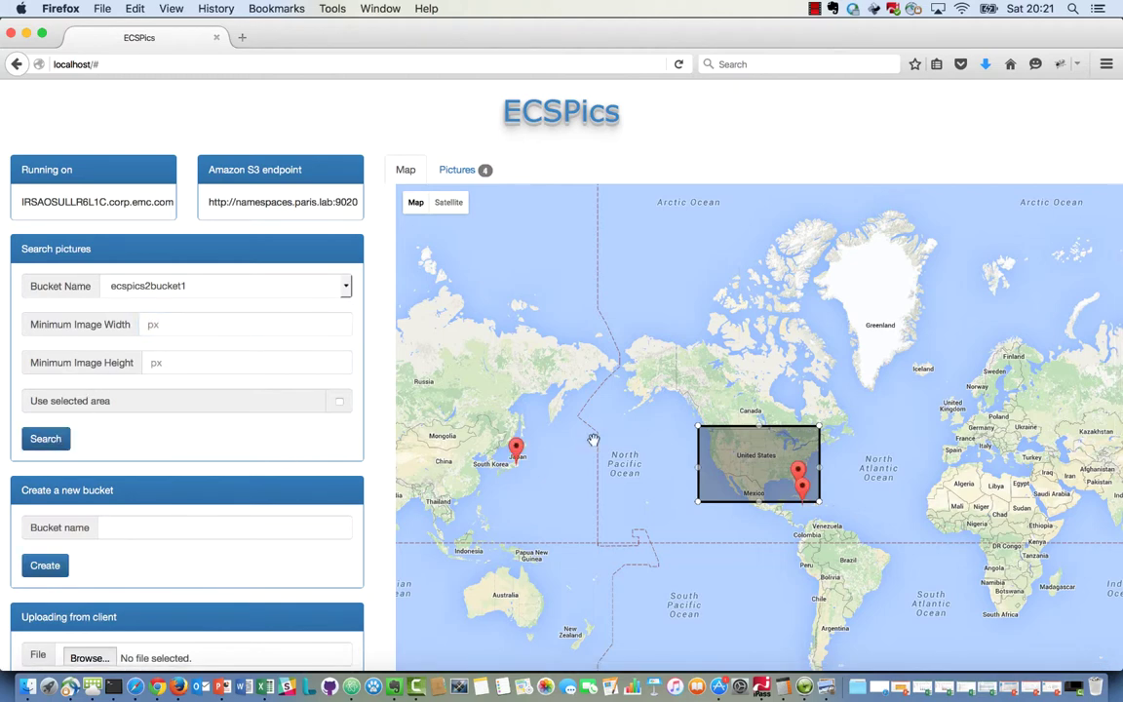
left_click_drag(717, 443, 758, 447)
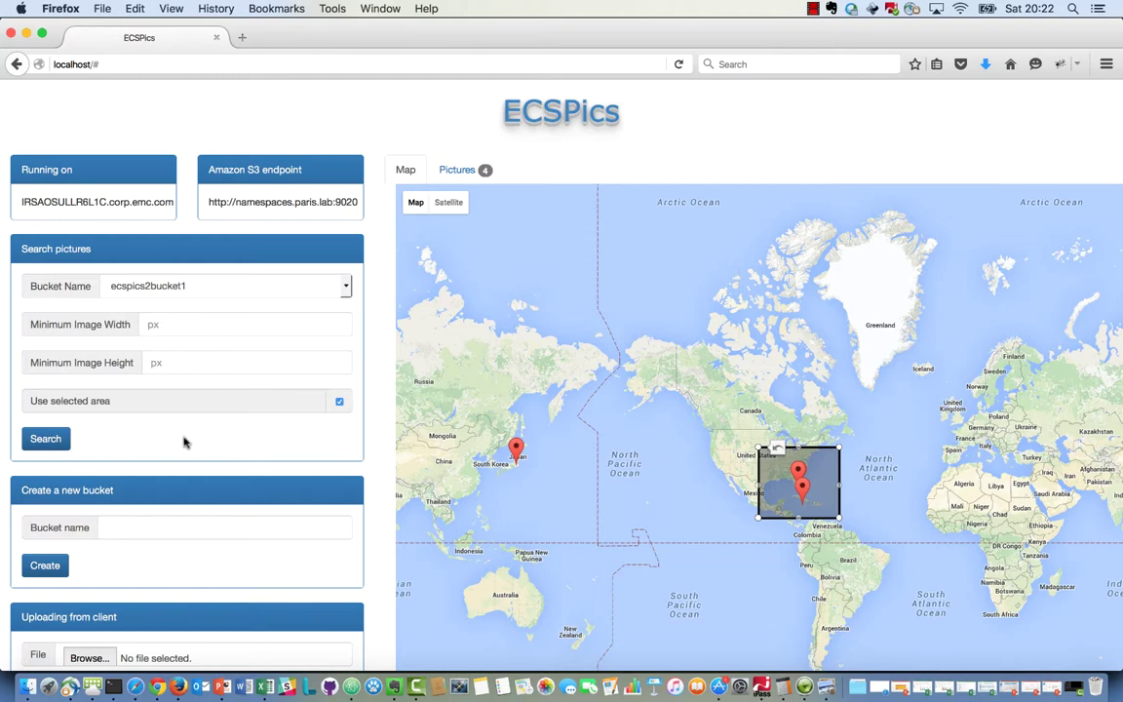
left_click(46, 439)
- Zoom to Florida and shrink the selection to exclude Jamaica, leaving the two Miami pictures
scroll(376, 546, "down", 3)
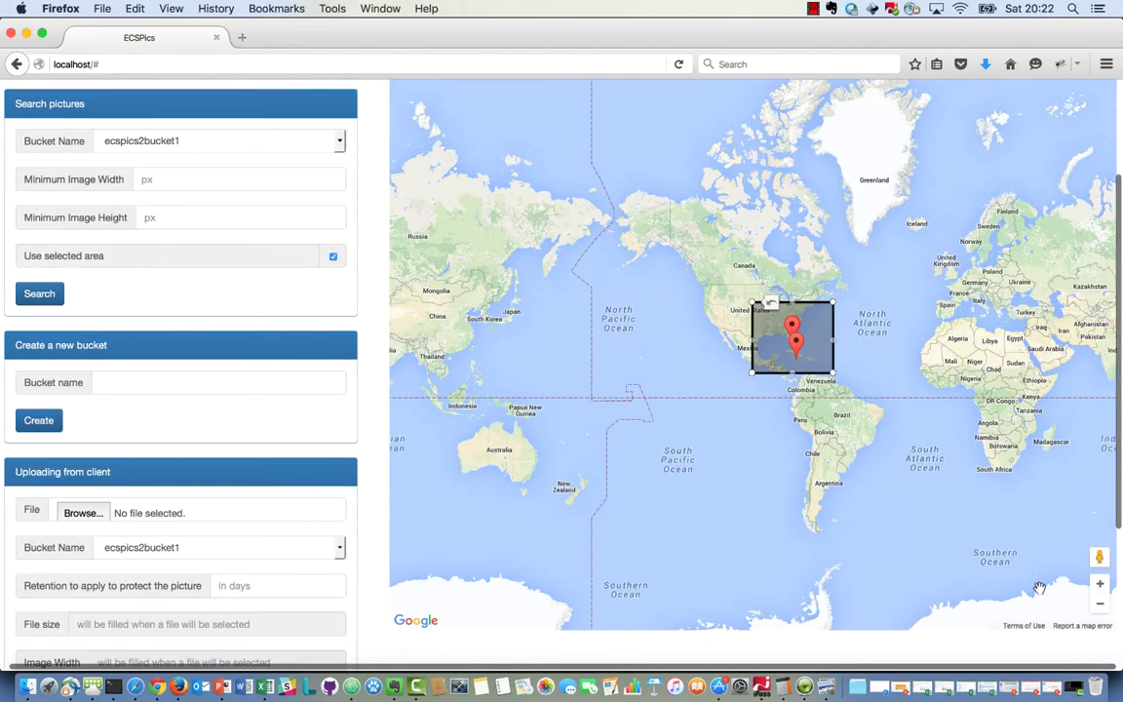
left_click(1100, 586)
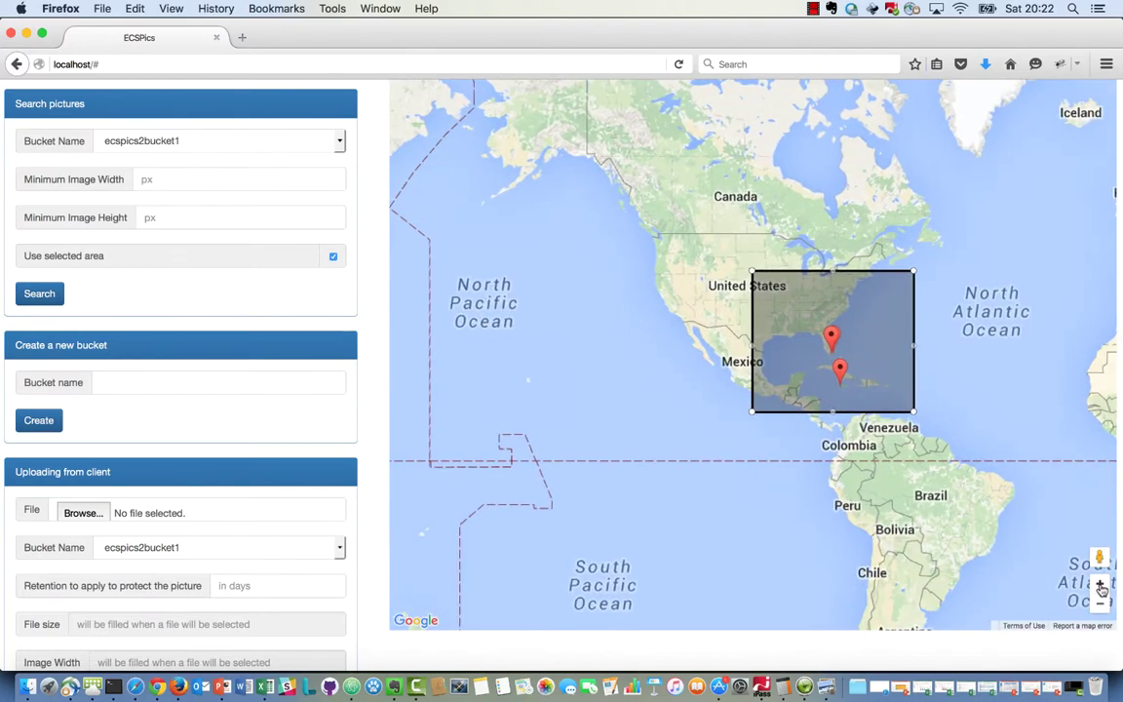
left_click(1099, 586)
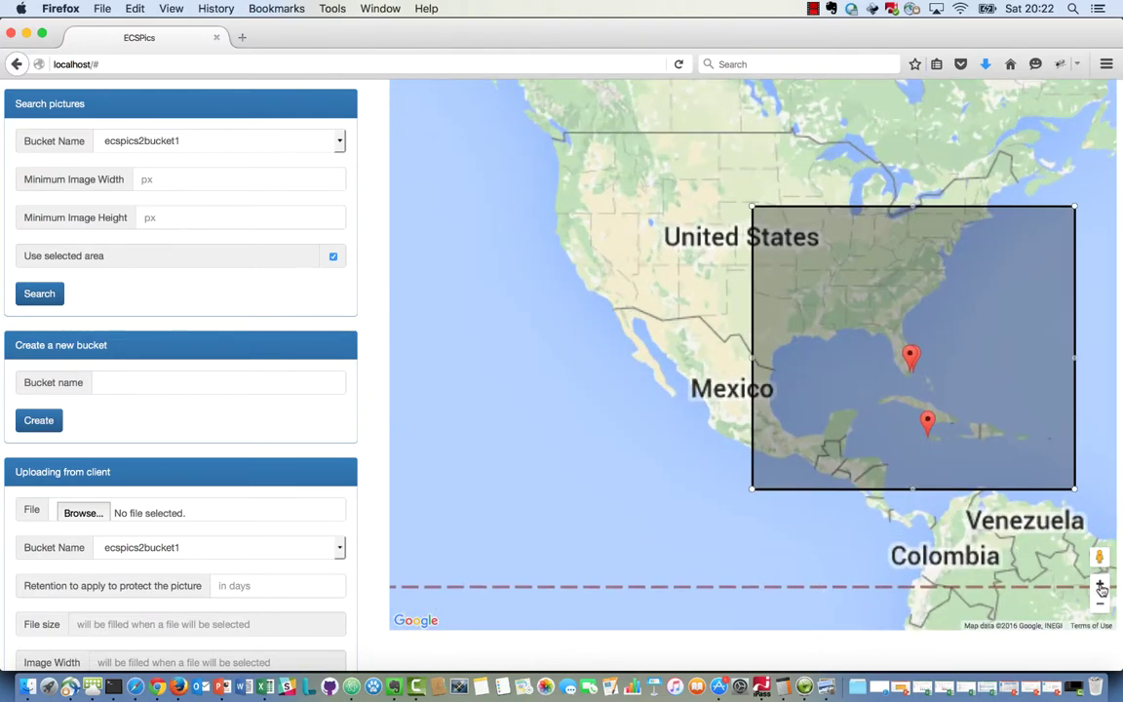
left_click(1101, 586)
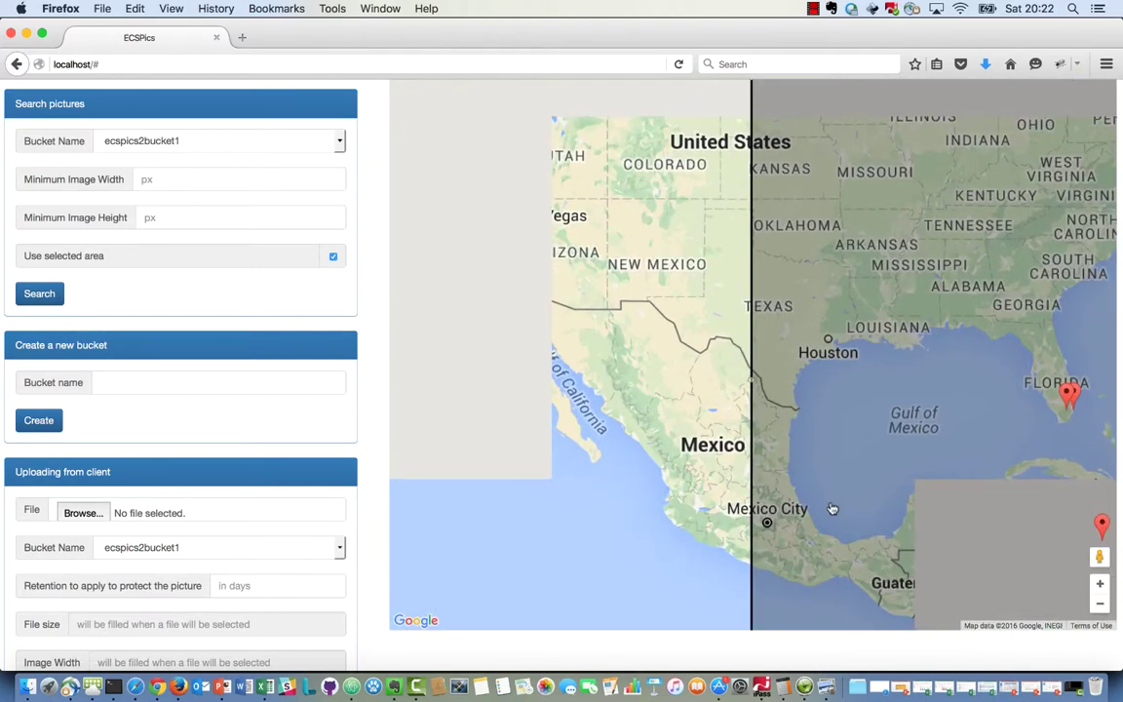
mouse_move(660, 477)
left_mouse_down()
mouse_move(546, 427)
mouse_move(467, 413)
mouse_move(348, 421)
left_mouse_up()
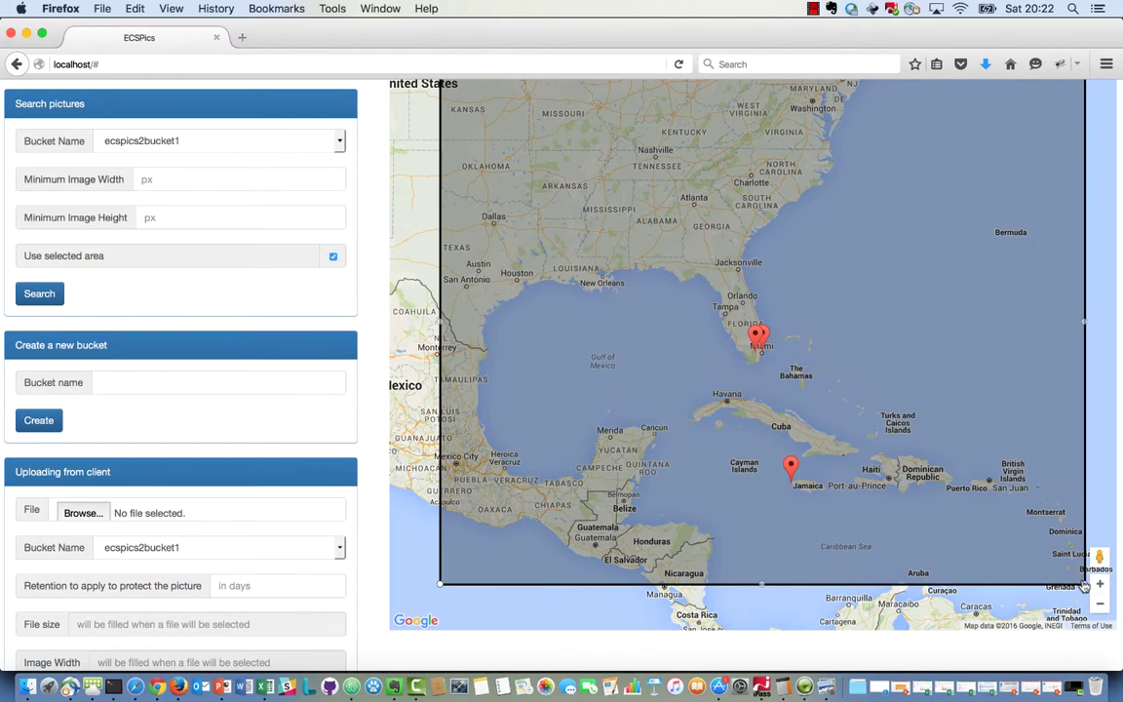
mouse_move(1085, 583)
left_mouse_down()
mouse_move(939, 501)
mouse_move(885, 383)
mouse_move(888, 399)
left_mouse_up()
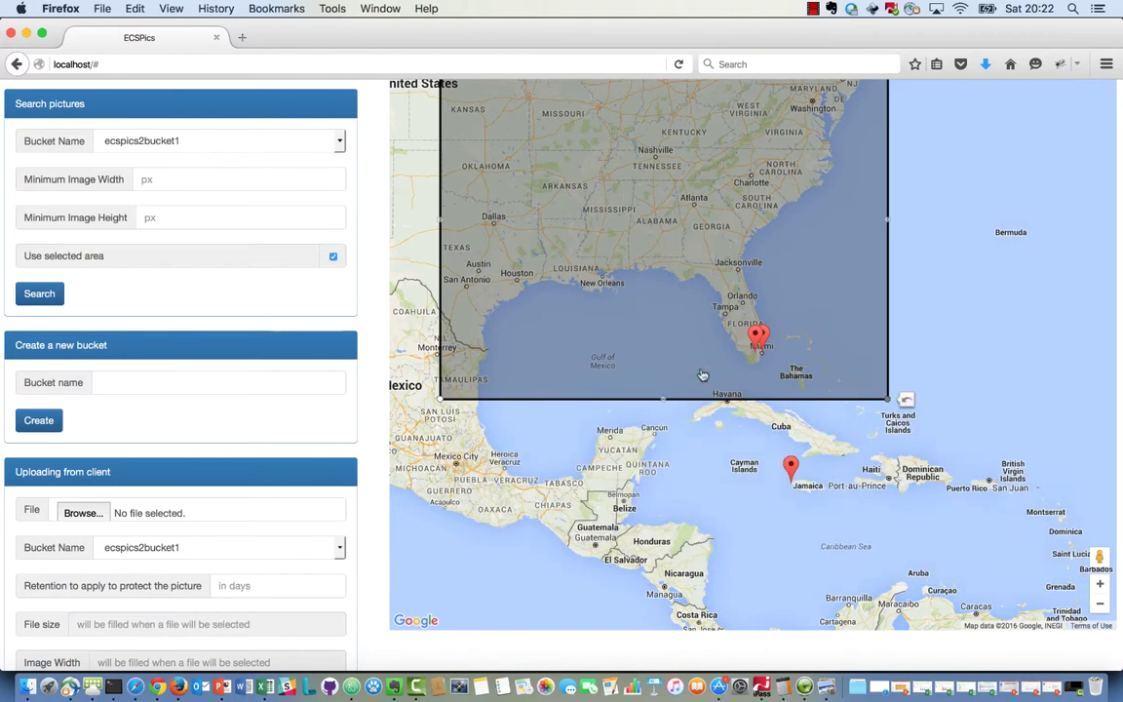
left_click(50, 296)
left_click(1100, 584)
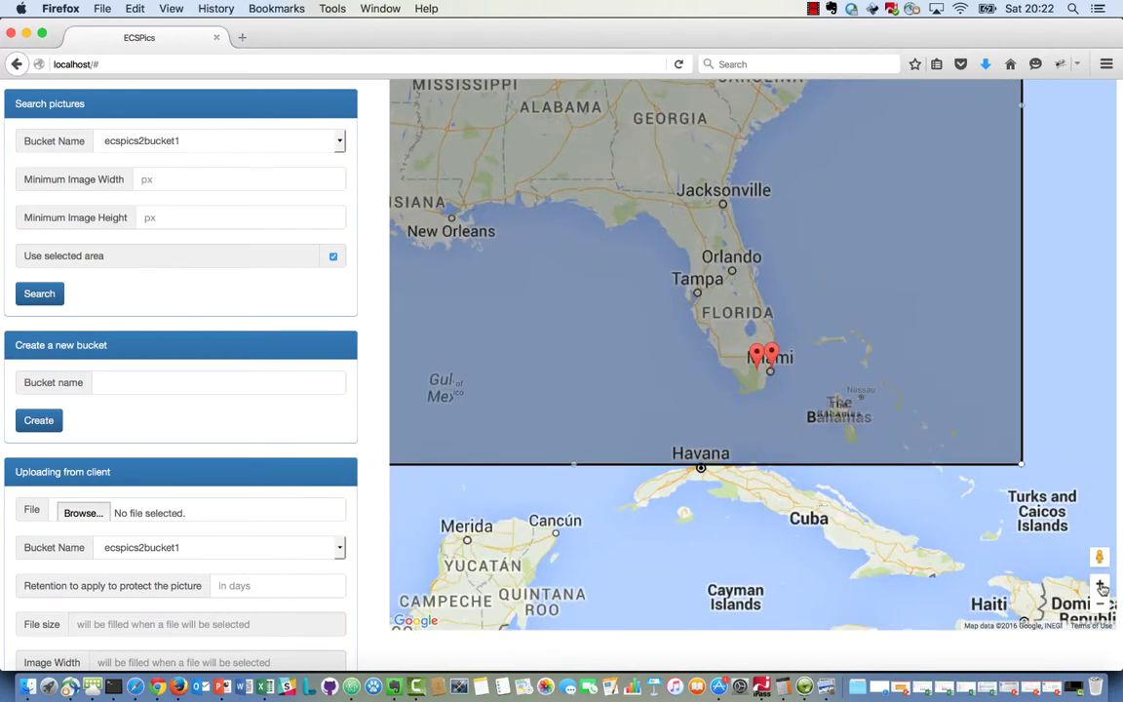